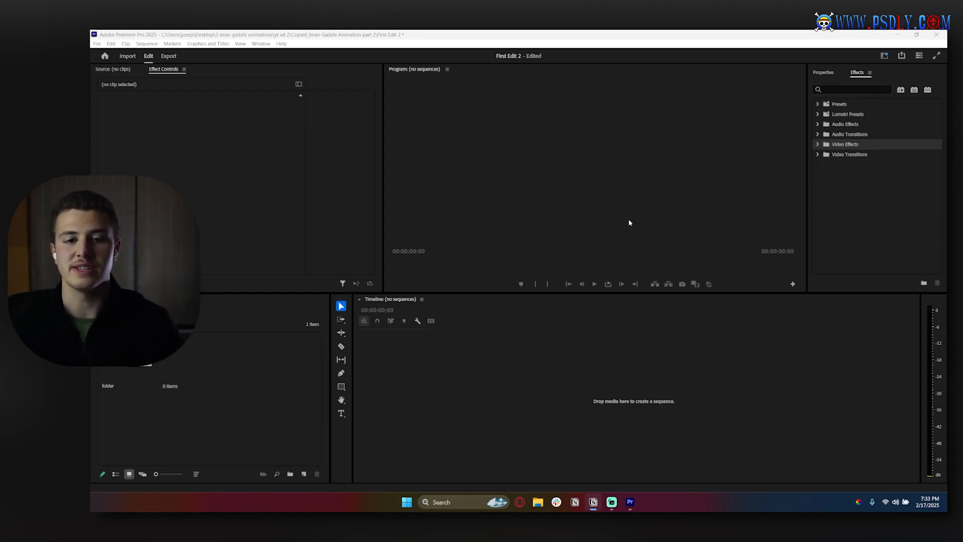
Start a new sequence based on the HD 1080p 23.976 fps preset.
click(97, 43)
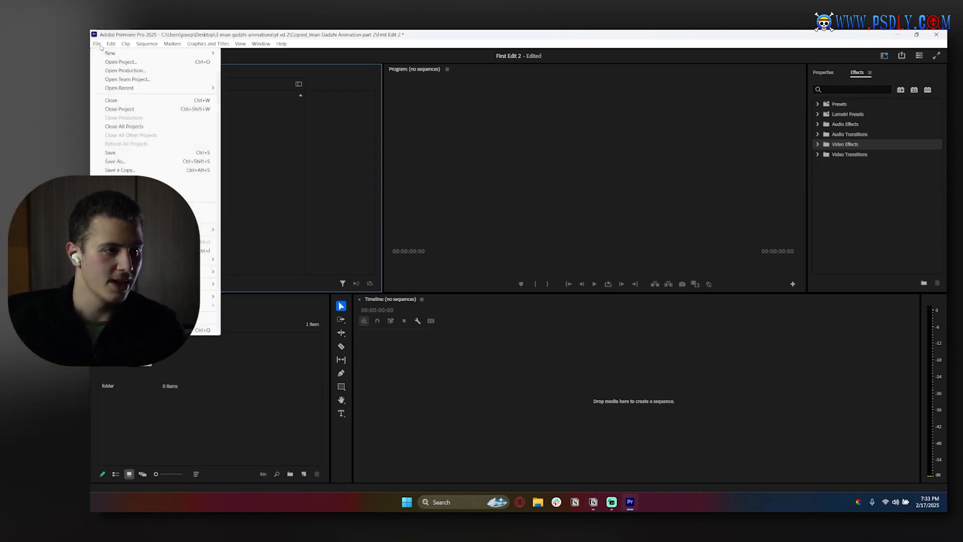
mouse_move(107, 56)
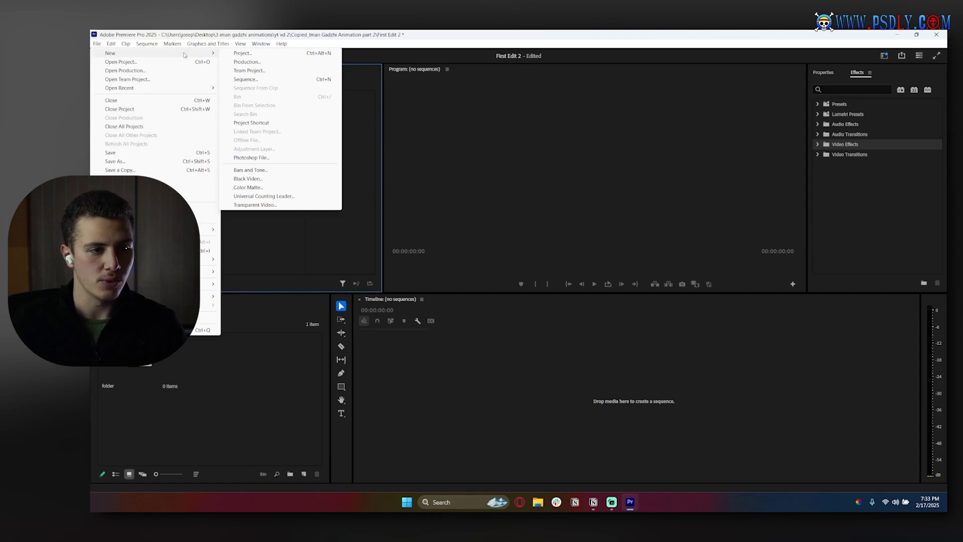
click(246, 80)
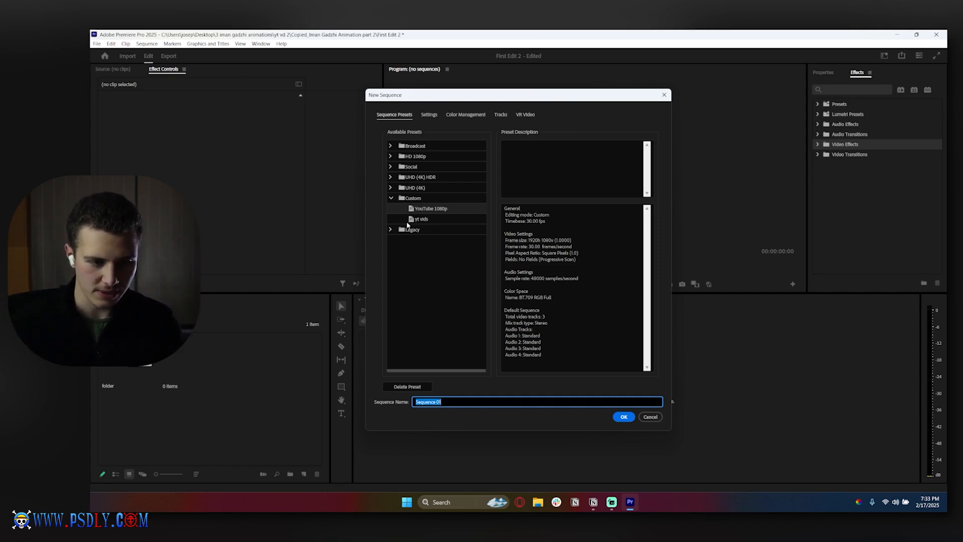
click(389, 146)
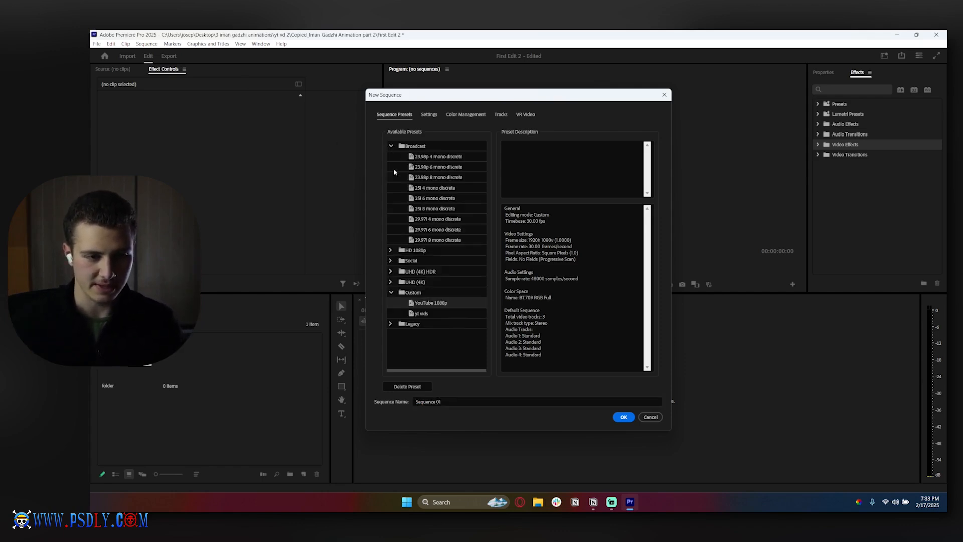
click(391, 251)
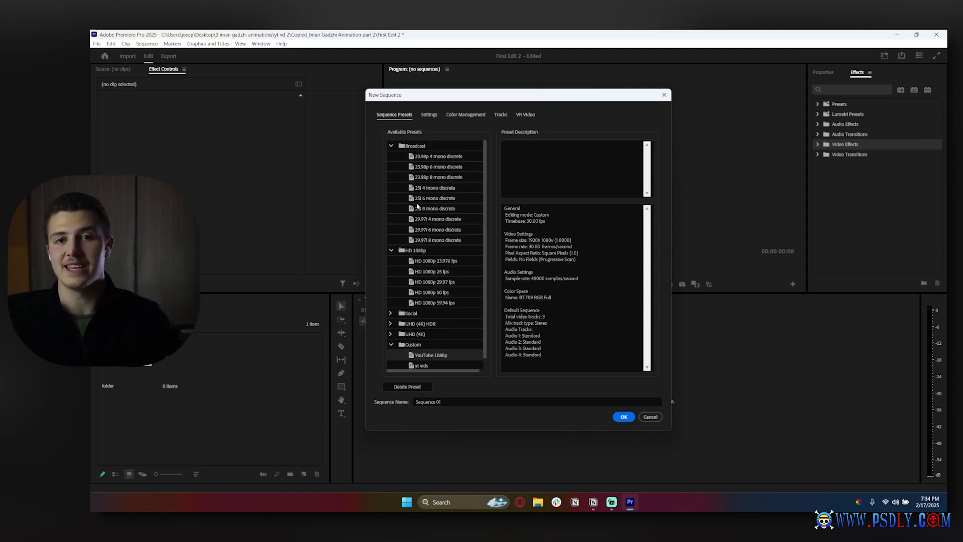
click(442, 261)
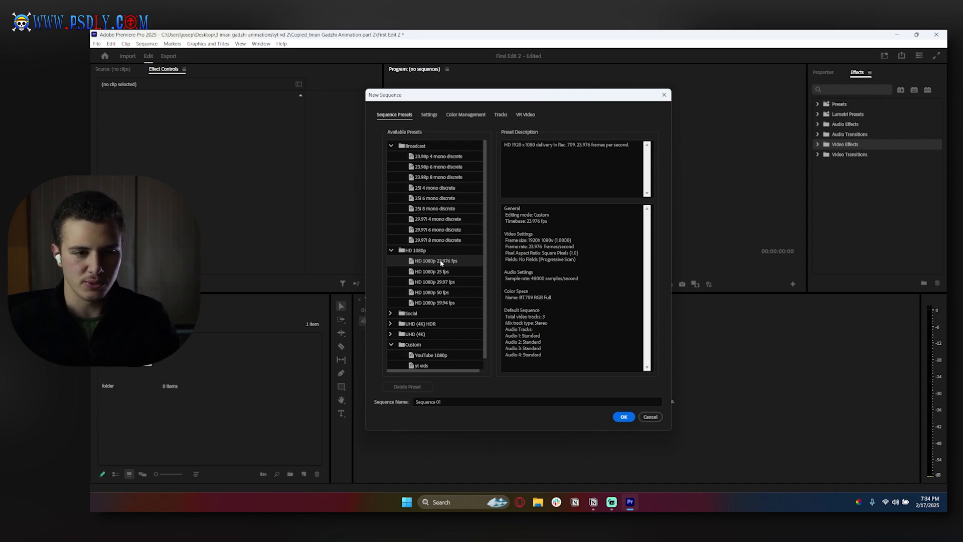
In the sequence settings, try the AVCHD 1080i anamorphic editing mode and switch back to Custom.
click(429, 114)
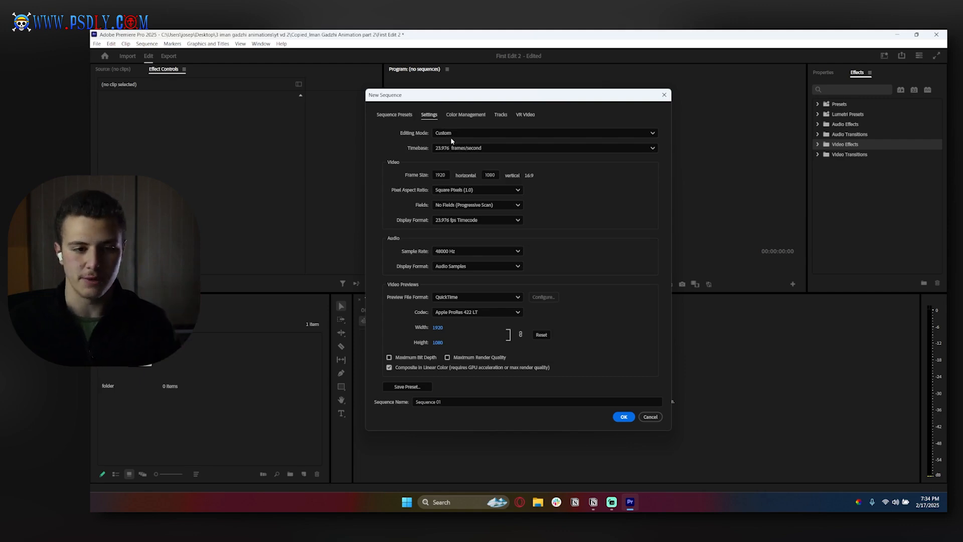
click(454, 134)
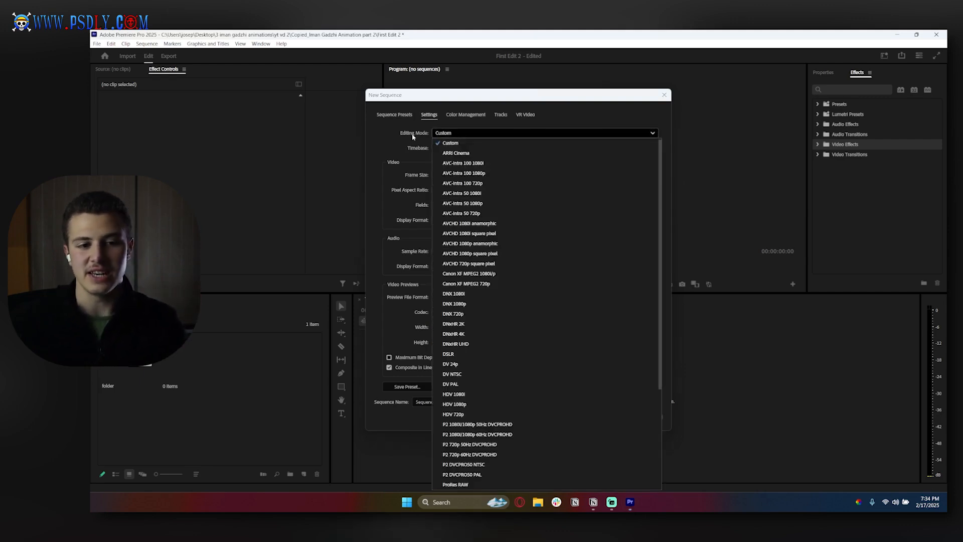
click(457, 143)
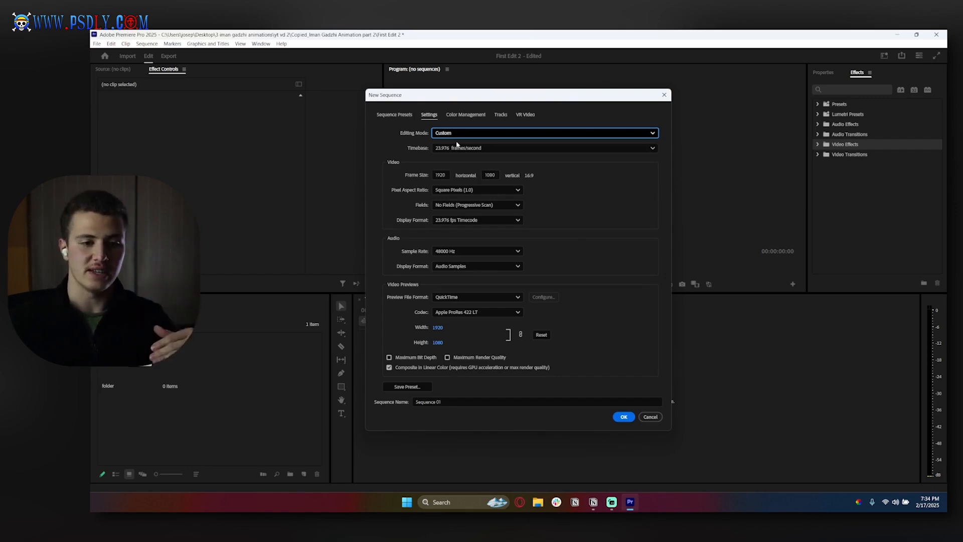
click(458, 137)
click(480, 220)
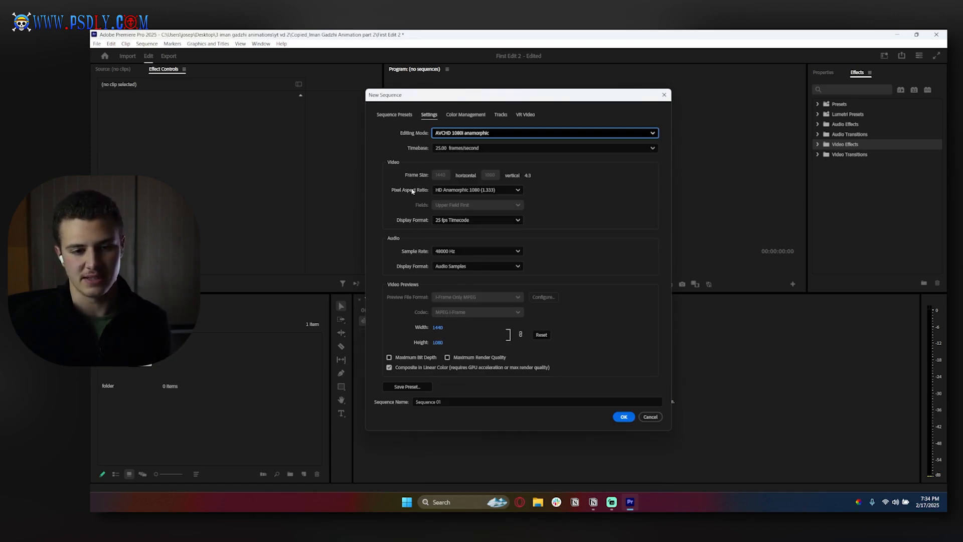
click(454, 134)
scroll(453, 156, up, 3)
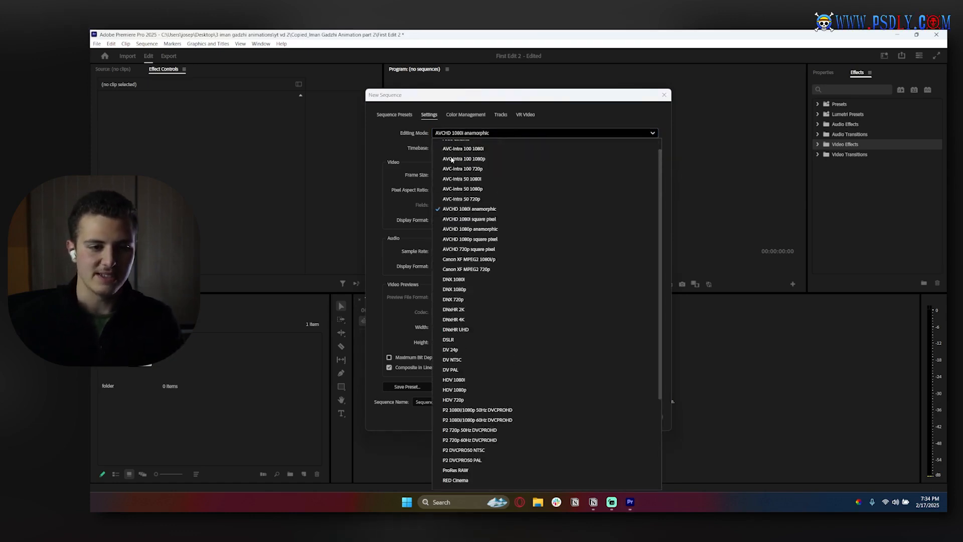
click(457, 145)
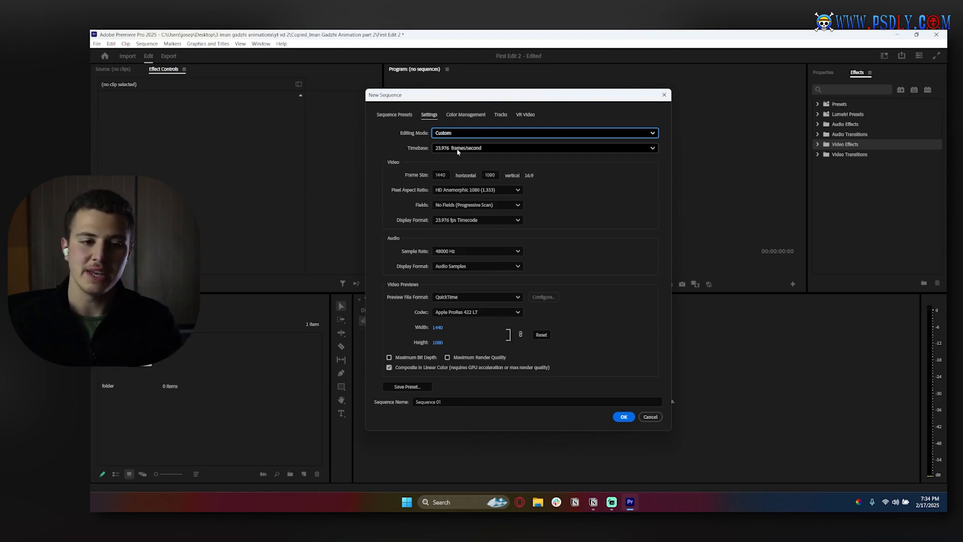
Set the sequence's timebase to 30.00 frames/second and its frame size to 1920 horizontal by 1080 vertical.
click(458, 151)
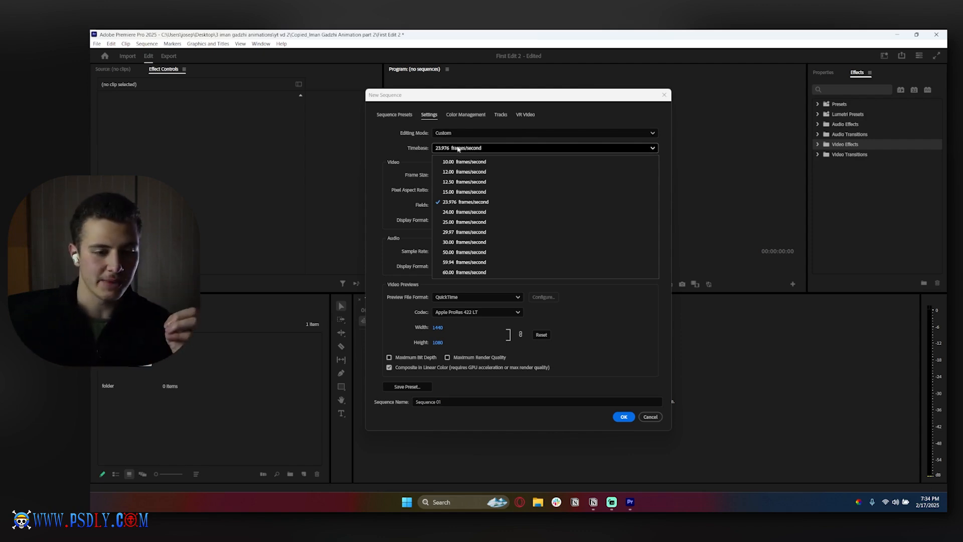
click(449, 244)
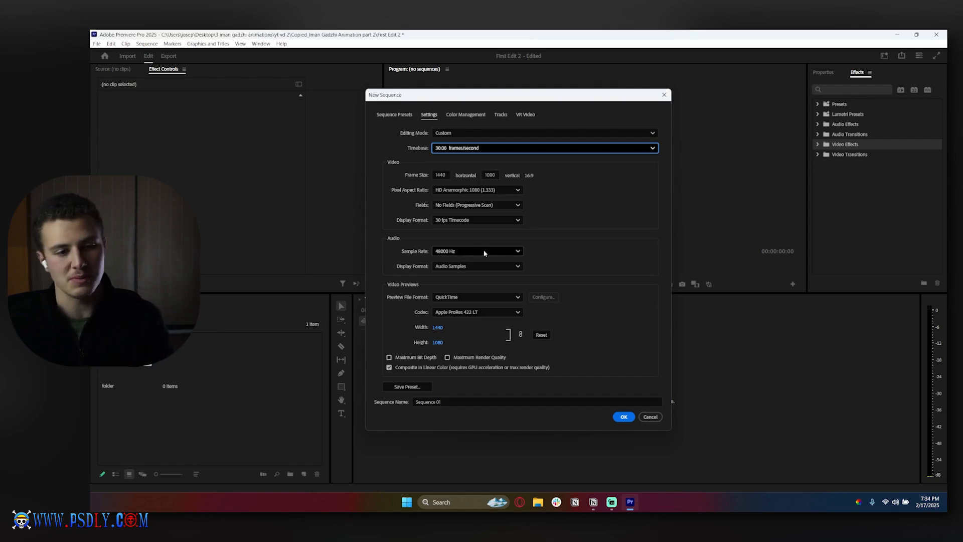
click(440, 175)
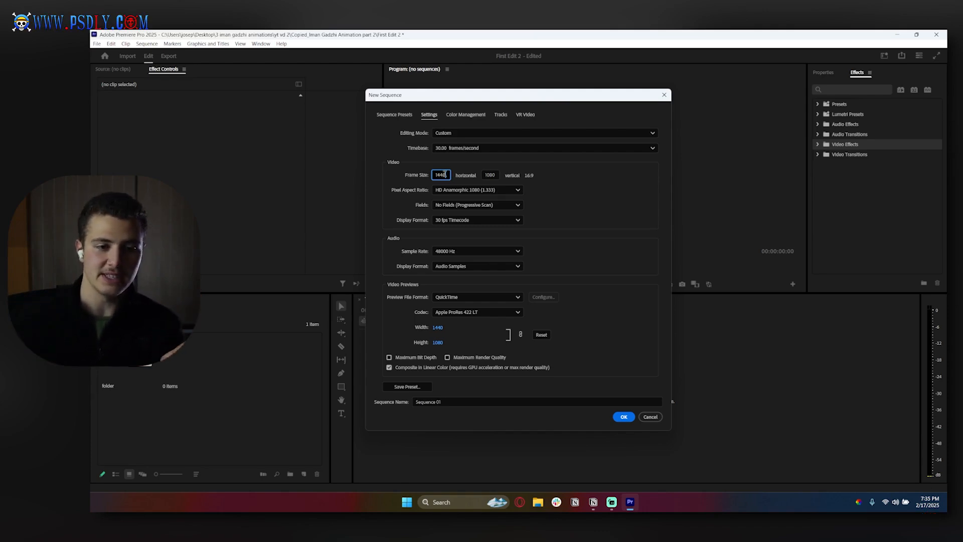
double_click(441, 174)
text(1920)
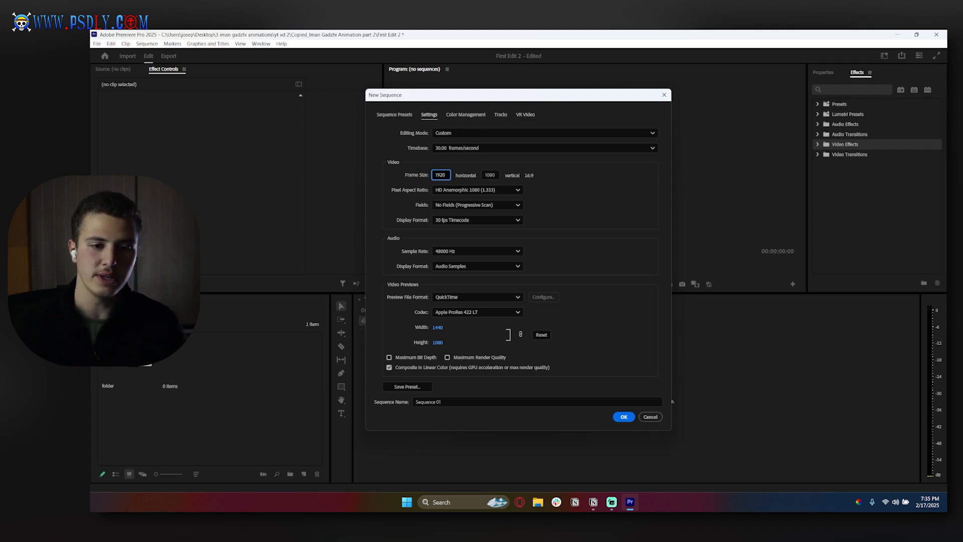
click(499, 178)
drag(495, 175, 473, 175)
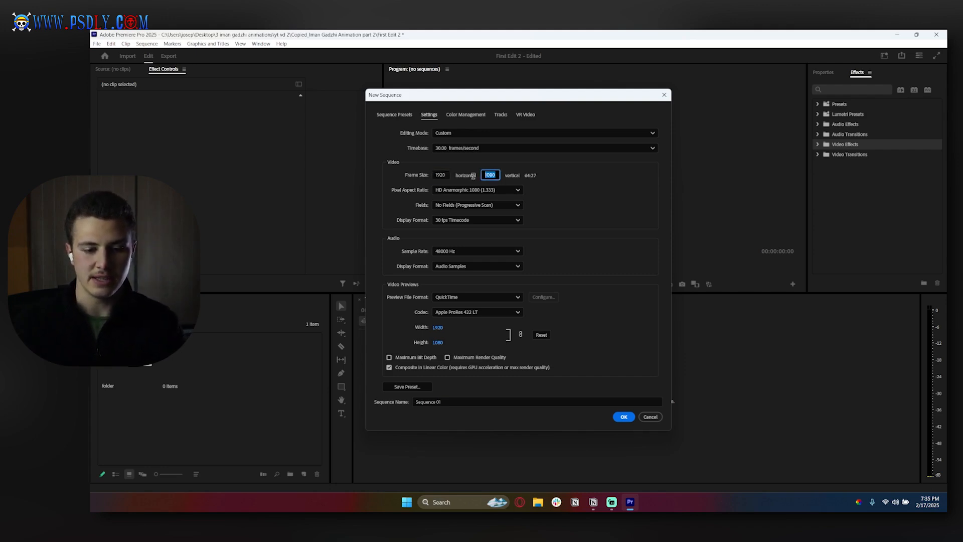
text(1080)
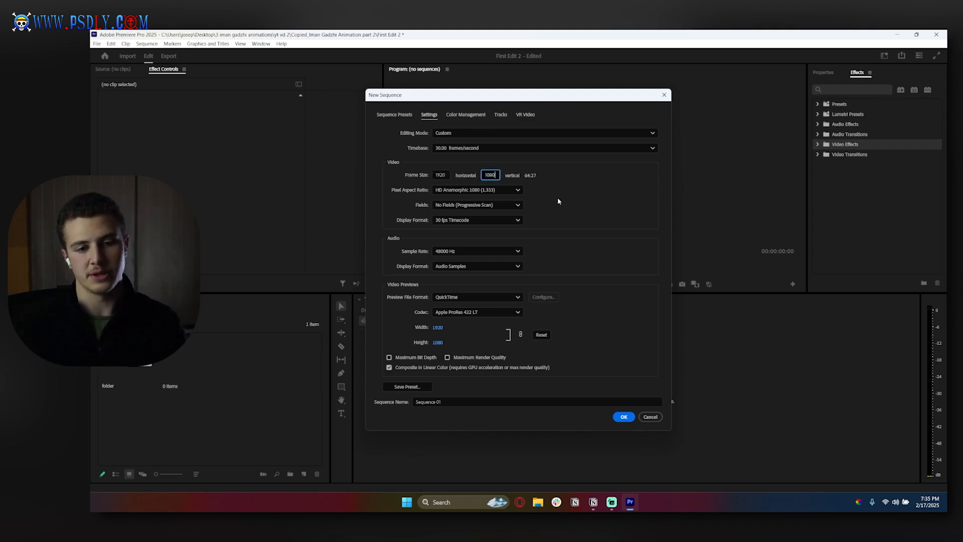
click(561, 183)
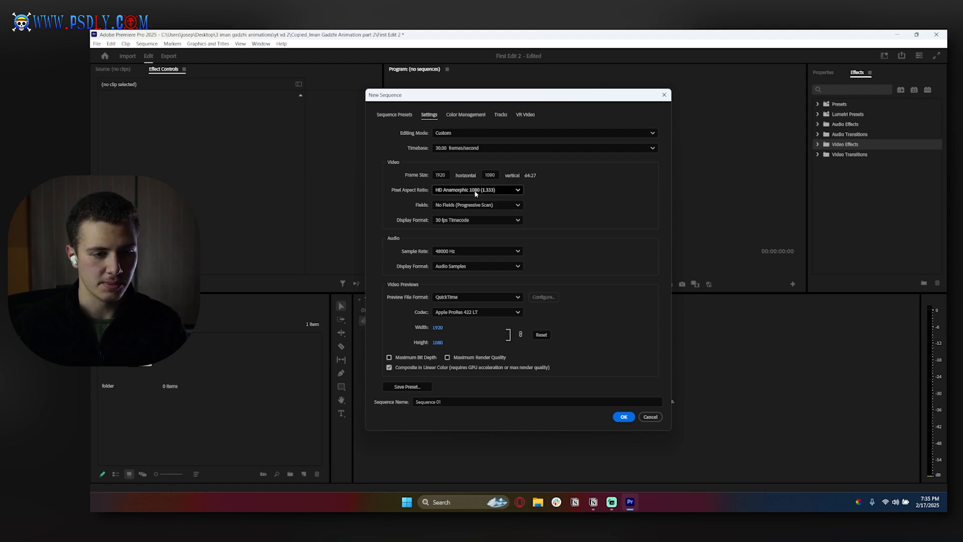
Create the custom sequence with a vertical frame size of 1080, and undo its creation.
click(448, 134)
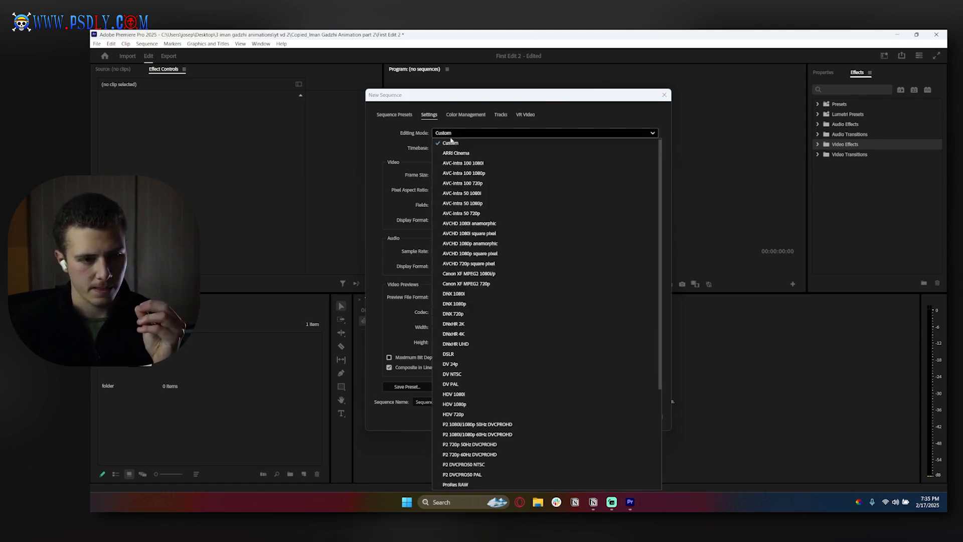
click(448, 142)
click(446, 172)
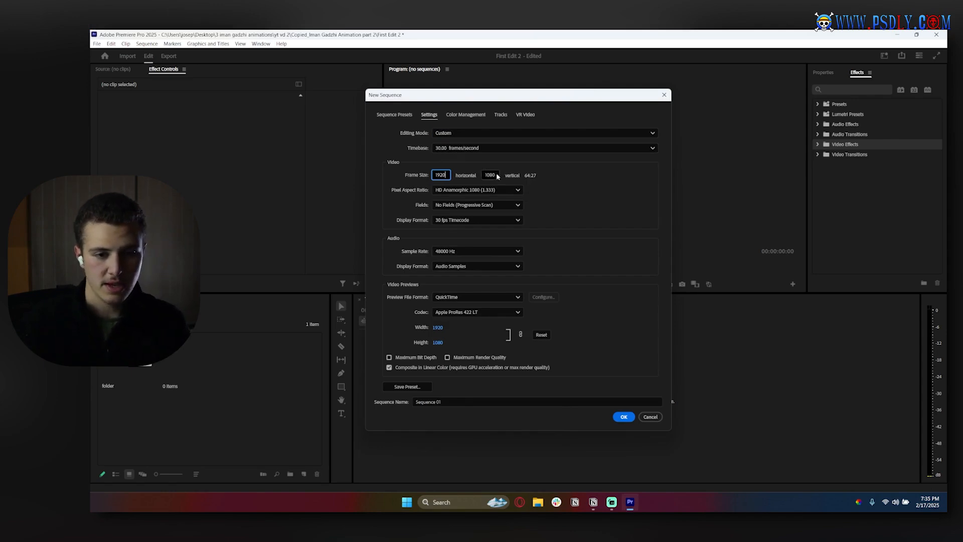
click(490, 175)
text(1080)
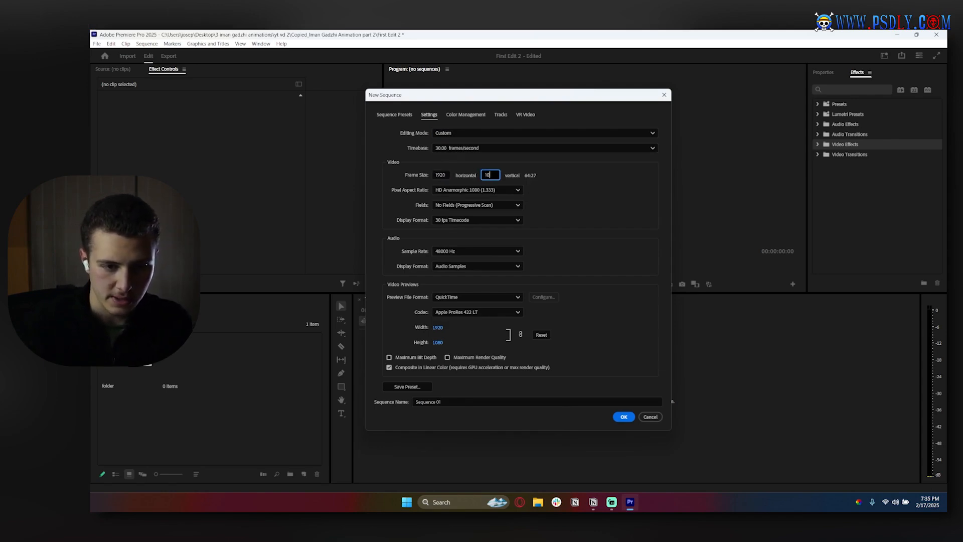
key(Return)
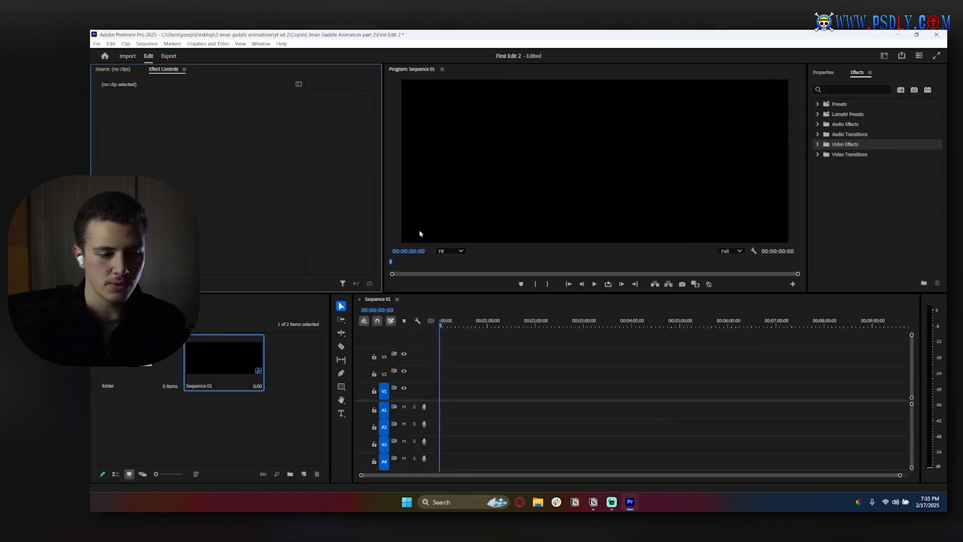
key(ctrl+z)
Start another new sequence and set its timebase to 30.00 frames/second with the Square Pixels (1.0) aspect ratio.
click(97, 44)
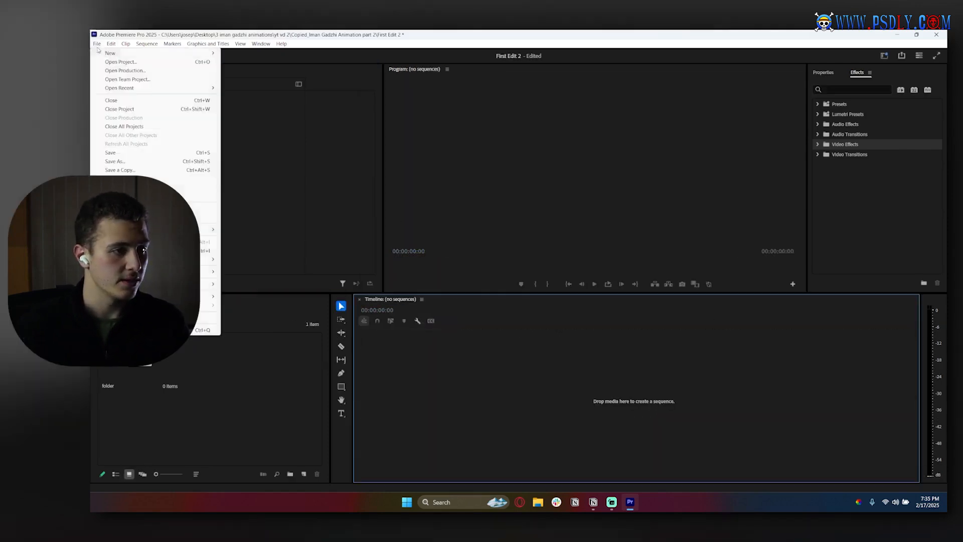
mouse_move(130, 56)
click(281, 79)
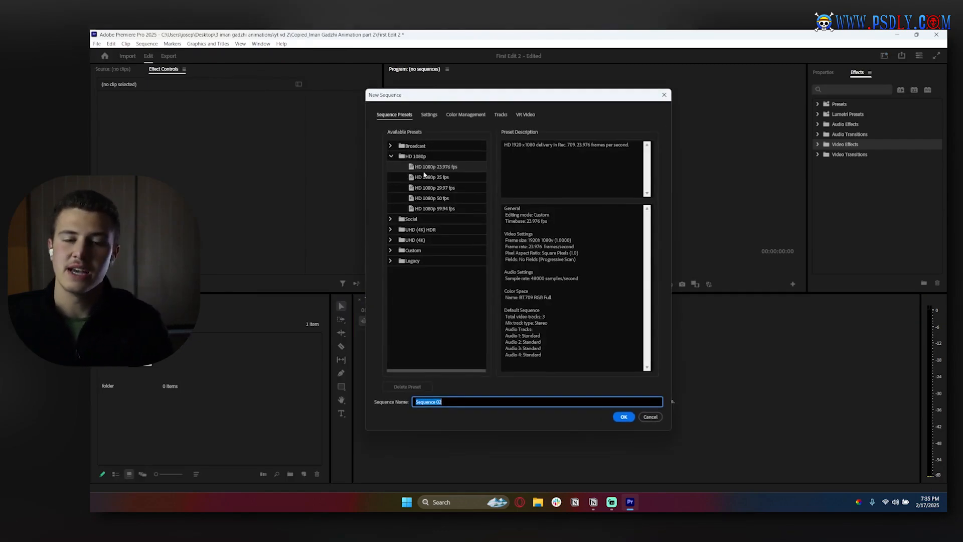
click(429, 115)
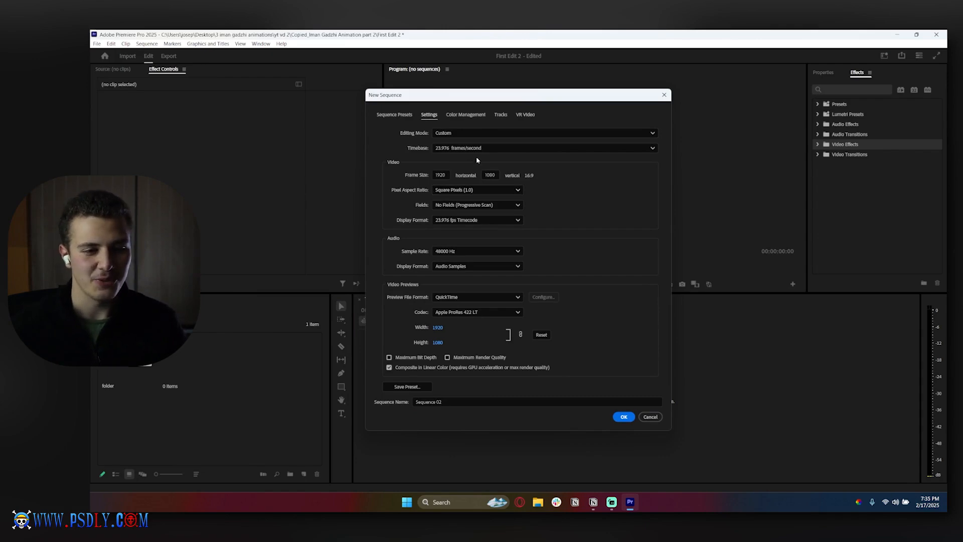
click(532, 150)
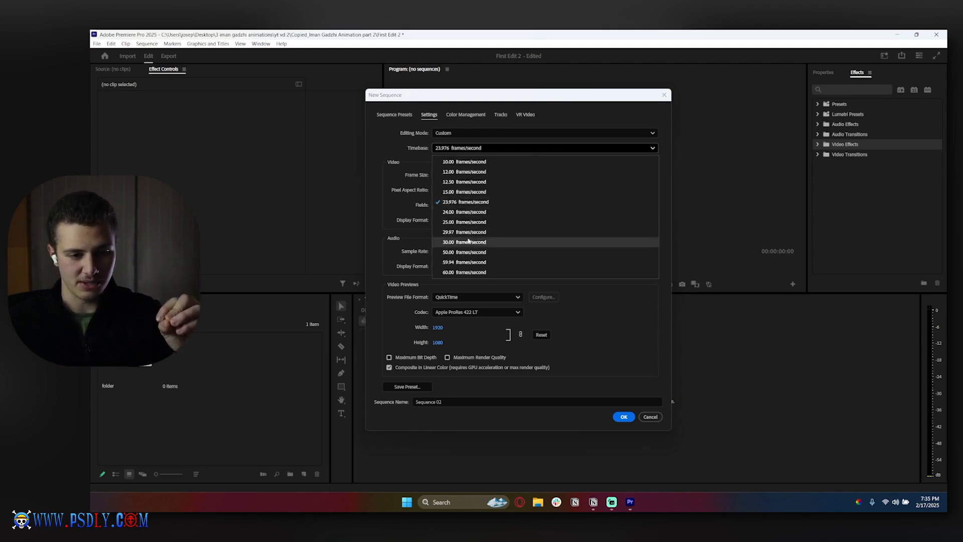
click(469, 242)
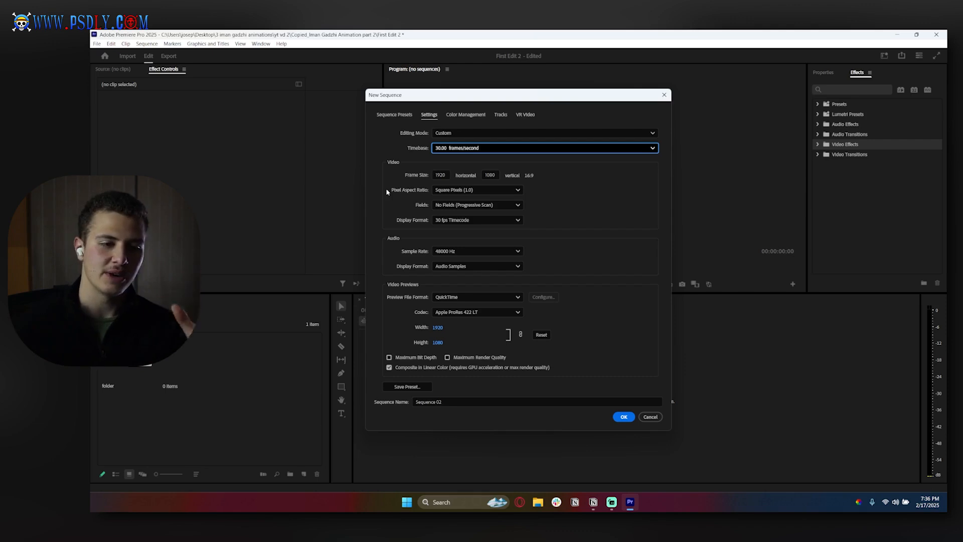
click(458, 189)
click(459, 200)
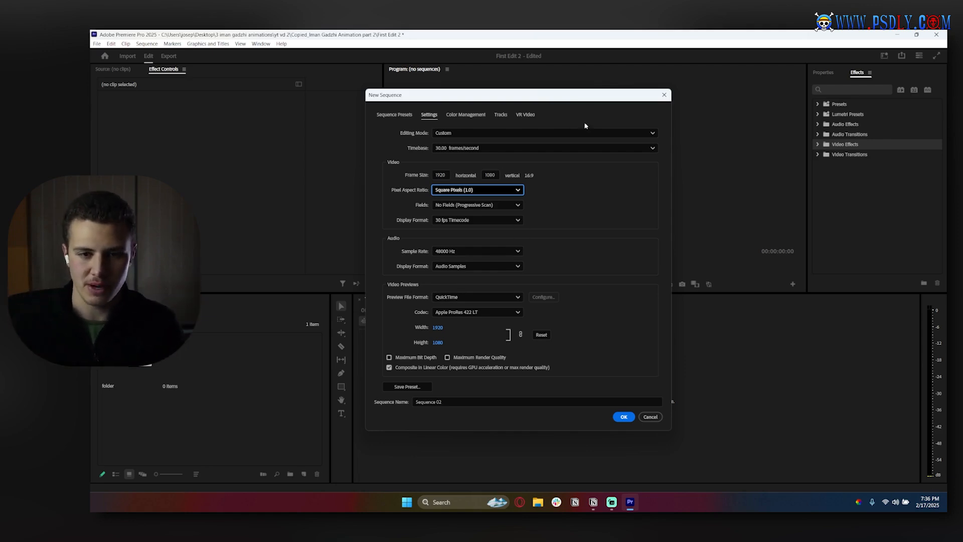
Set the video previews to QuickTime format with the H.264 codec, and enable Maximum Bit Depth.
drag(594, 96, 517, 115)
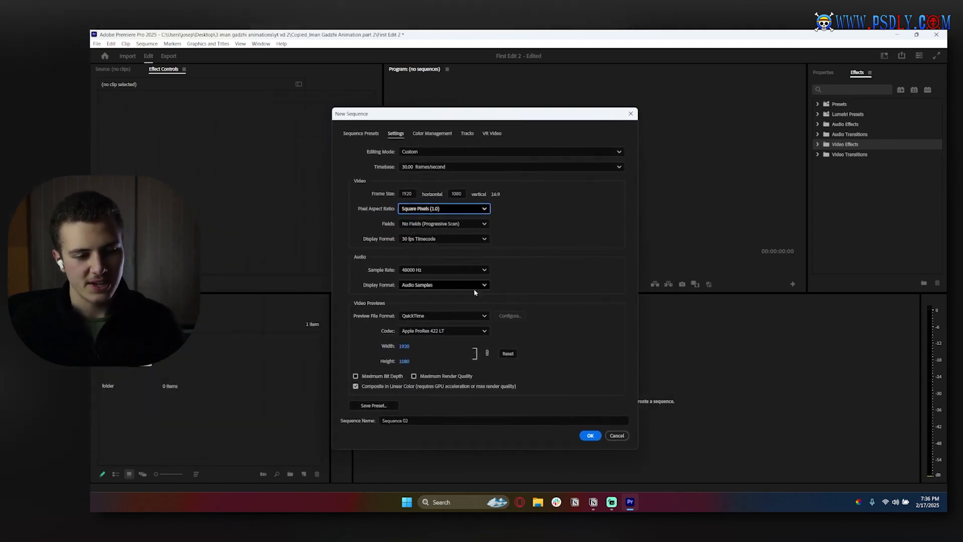
click(453, 317)
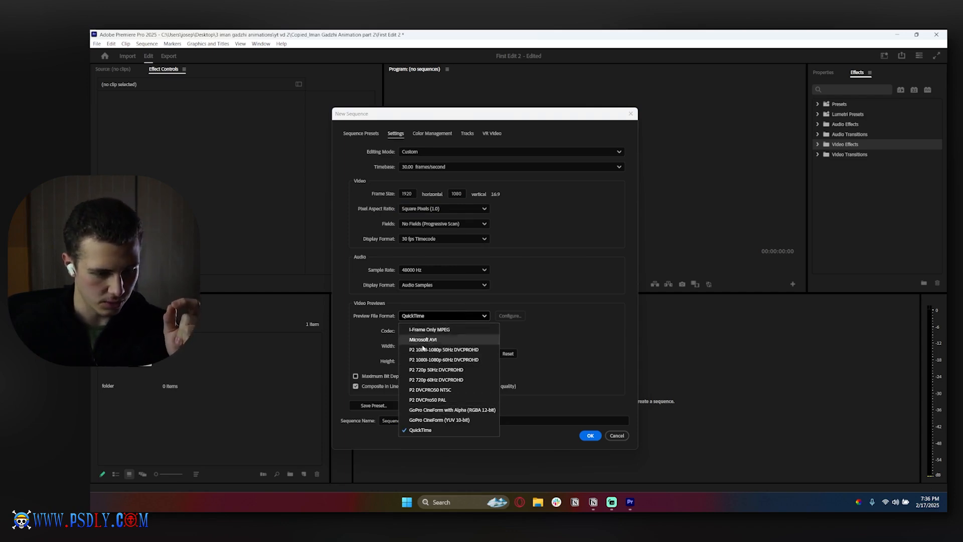
click(435, 430)
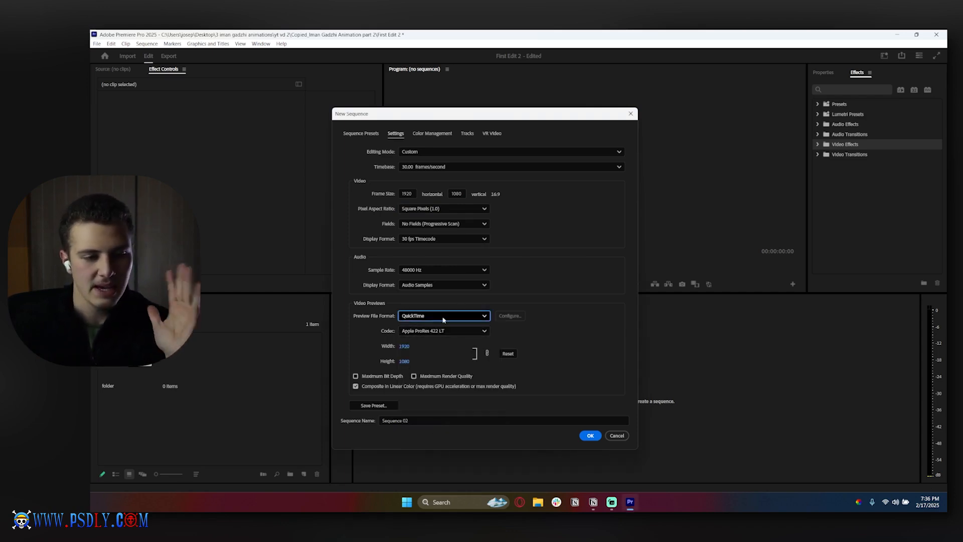
click(431, 331)
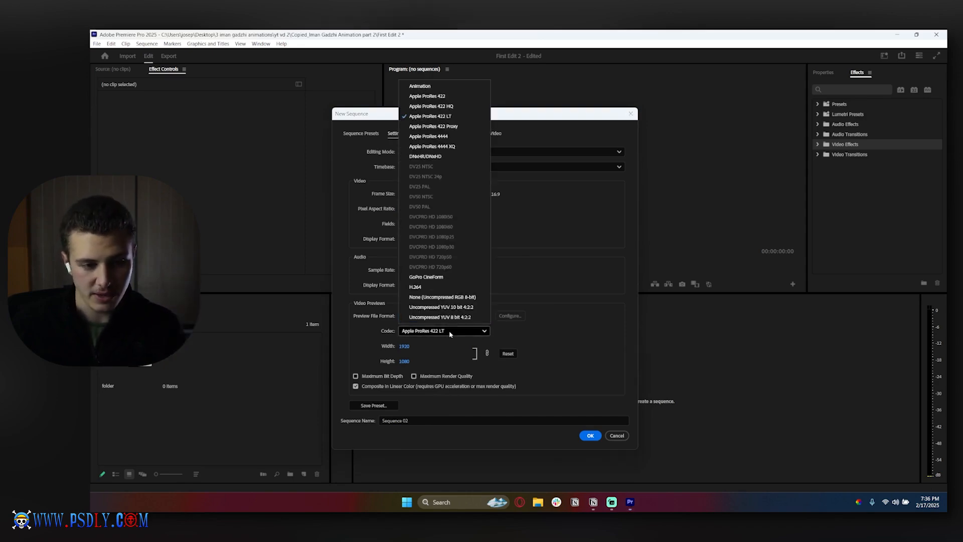
click(436, 286)
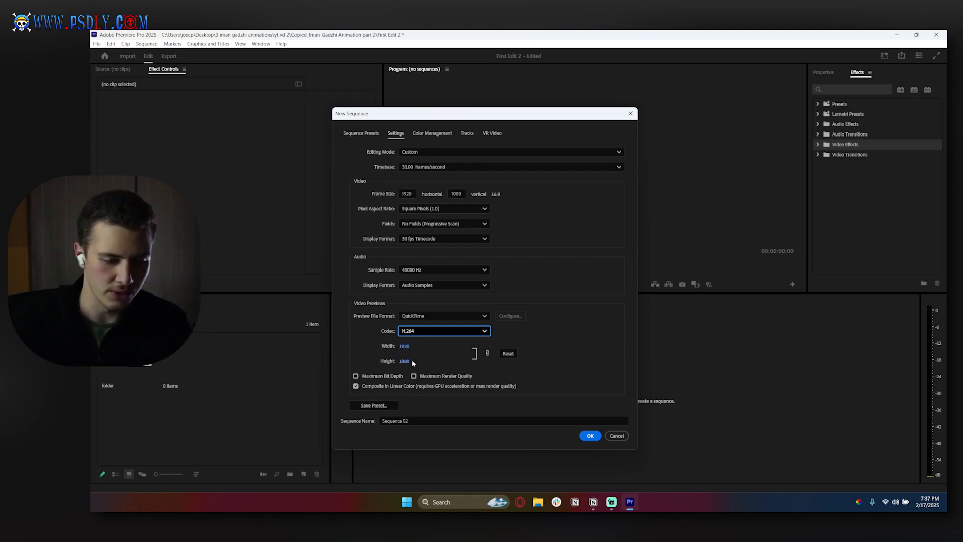
click(357, 377)
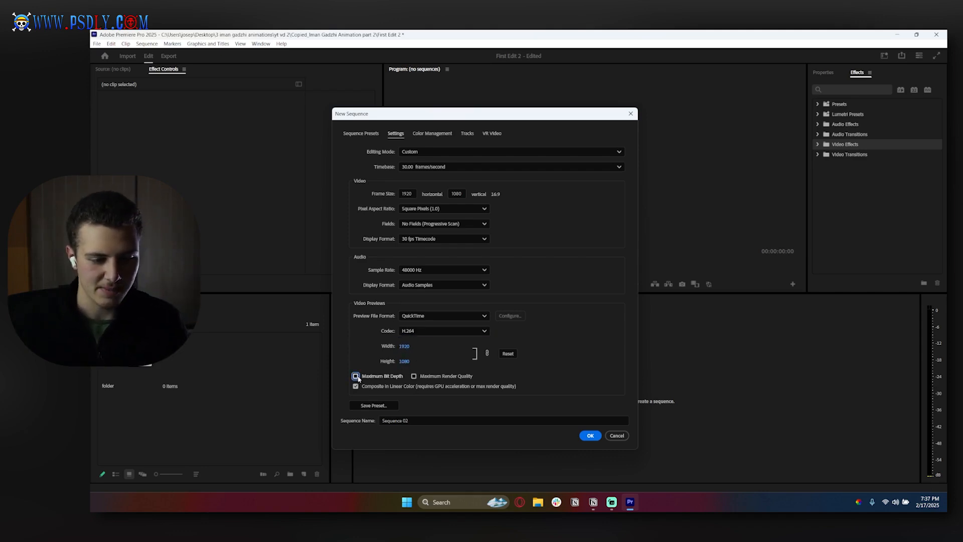
Enable Maximum Render Quality for the video previews and keep H.264 as the preview codec.
click(414, 376)
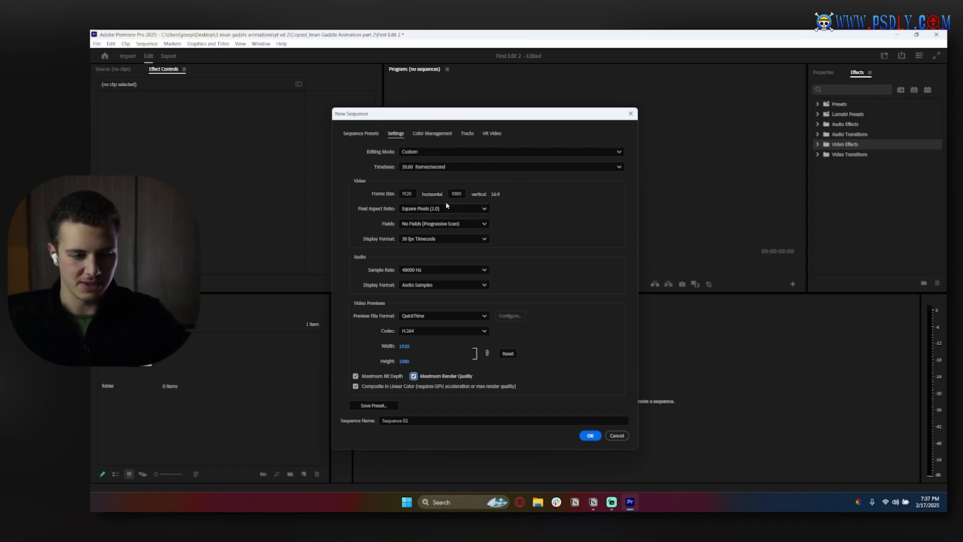
click(414, 333)
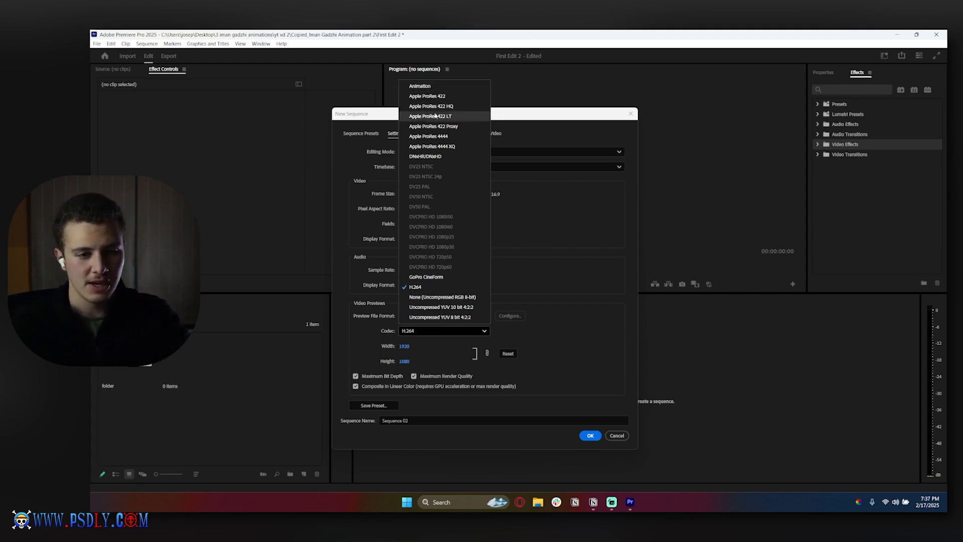
click(419, 287)
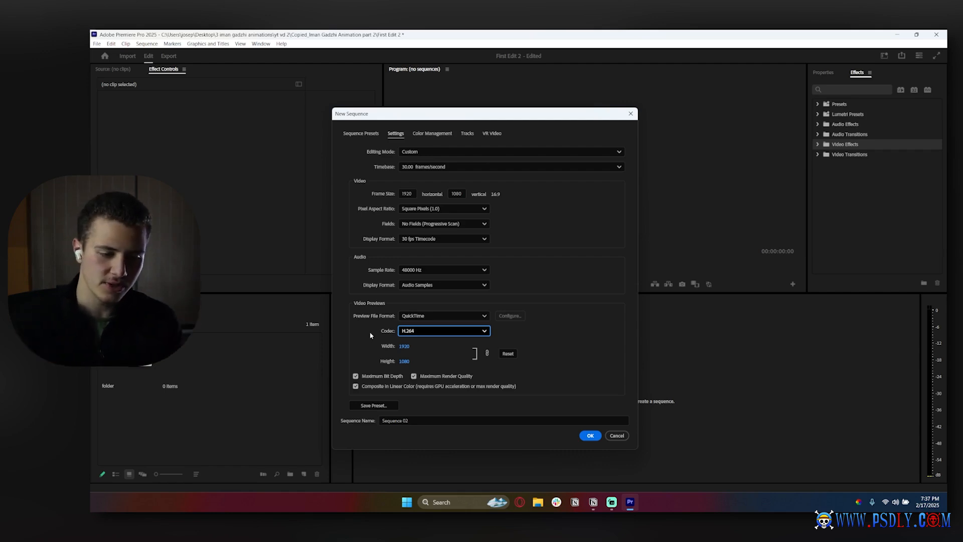
Save the current sequence settings as a preset named "Horizontal 1080p".
click(378, 406)
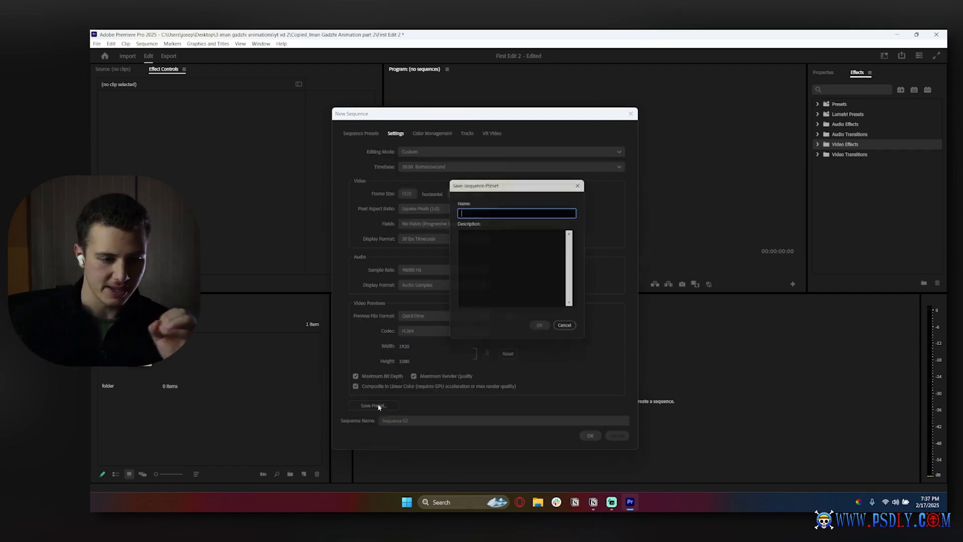
text(YOUTU)
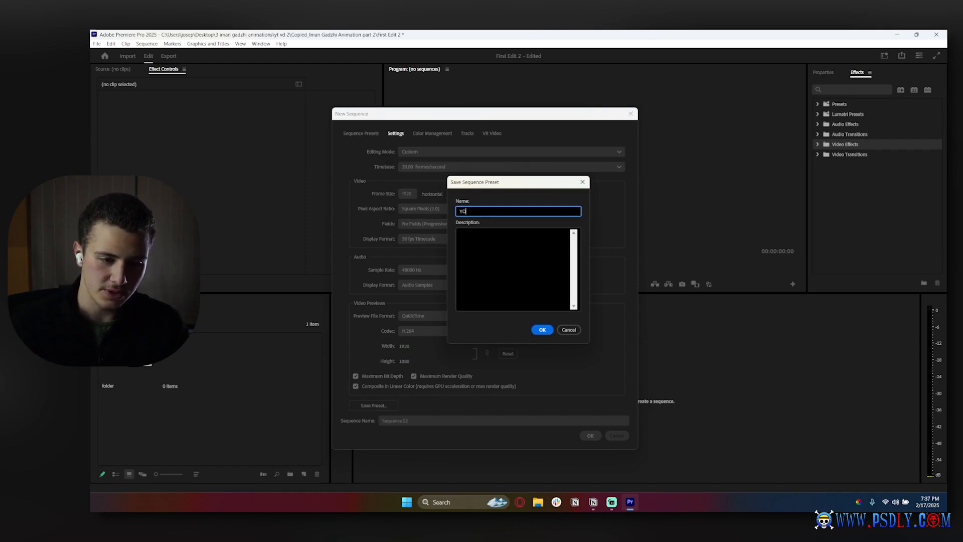
key(BackSpace)
key(BackSpace)
key(BackSpace)
key(BackSpace)
key(BackSpace)
text(Ho)
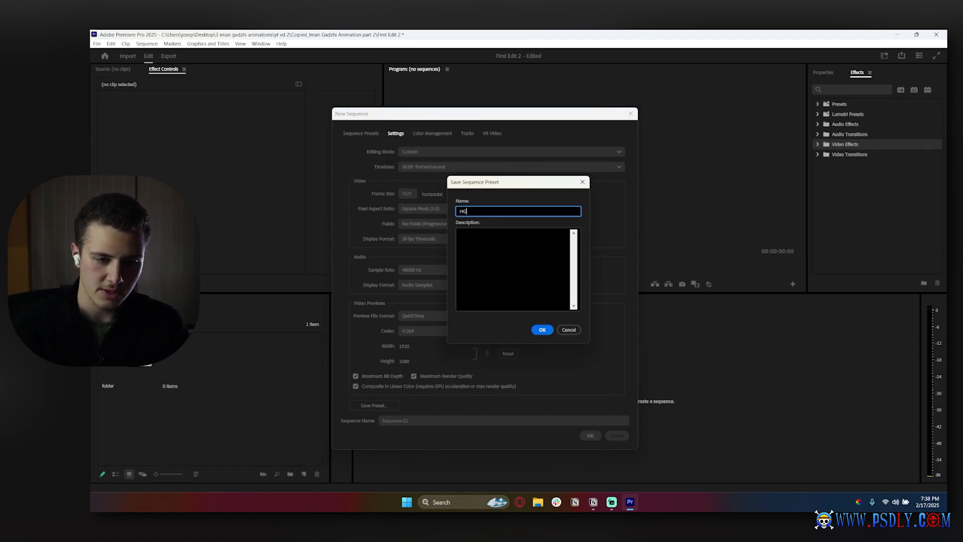
text(rizontal 10)
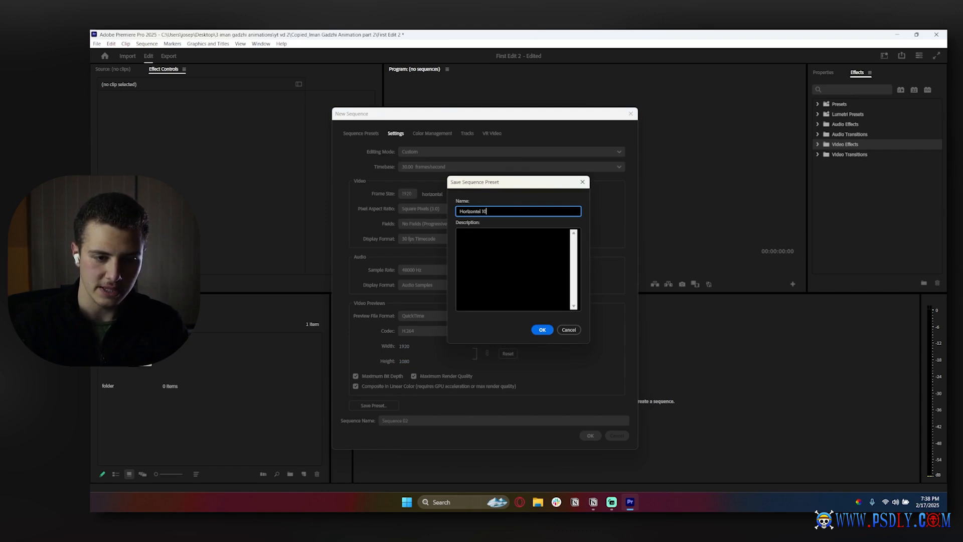
text(80)
key(Return)
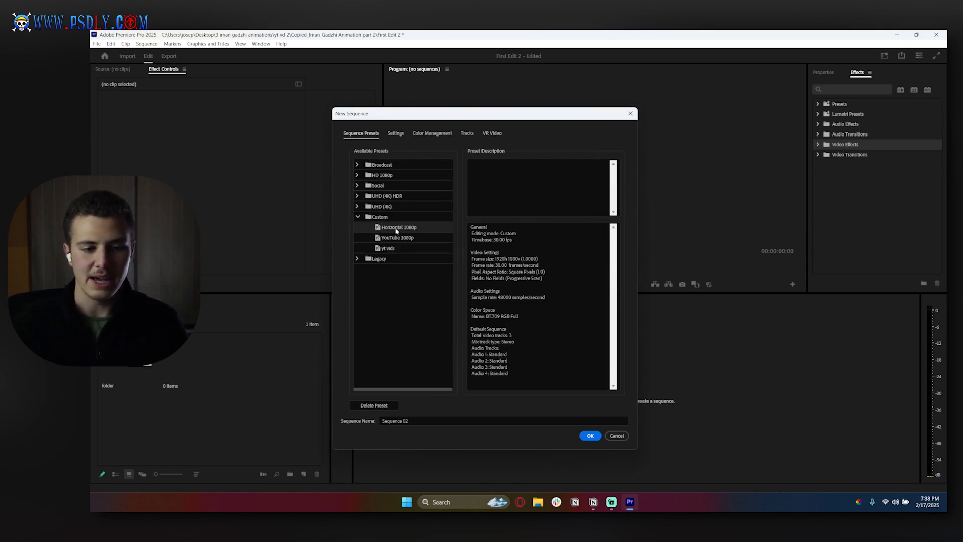
Cancel the pending new sequence, and create one from the custom Horizontal 1080p preset.
click(617, 436)
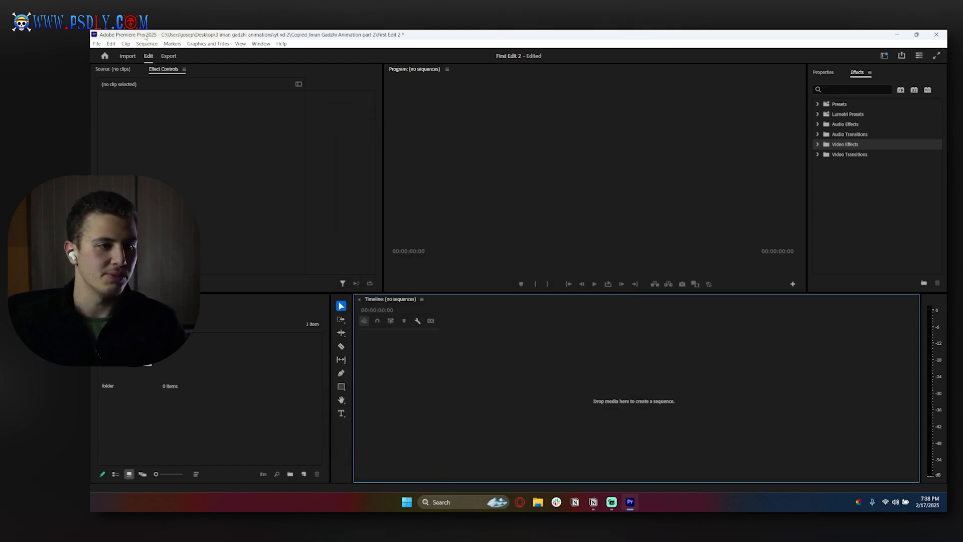
click(97, 43)
mouse_move(107, 53)
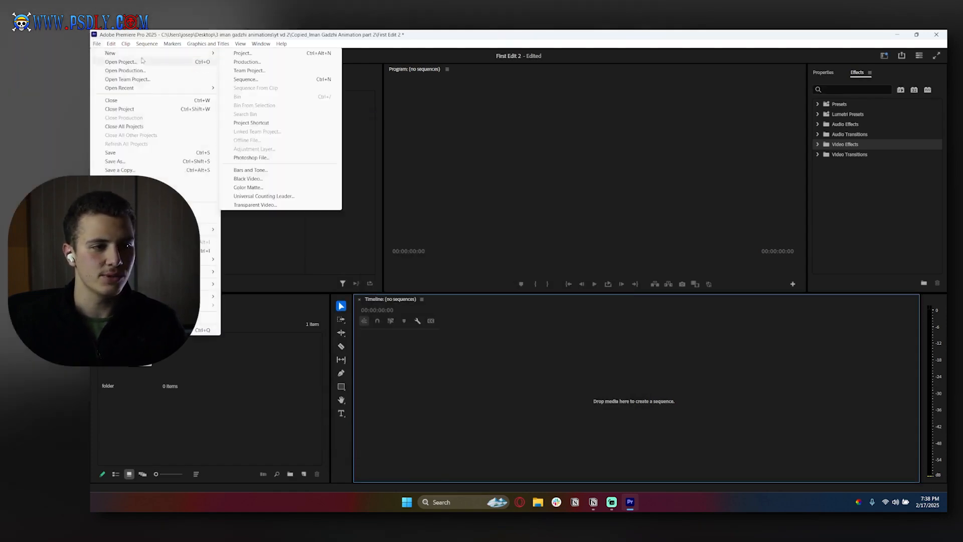
click(250, 81)
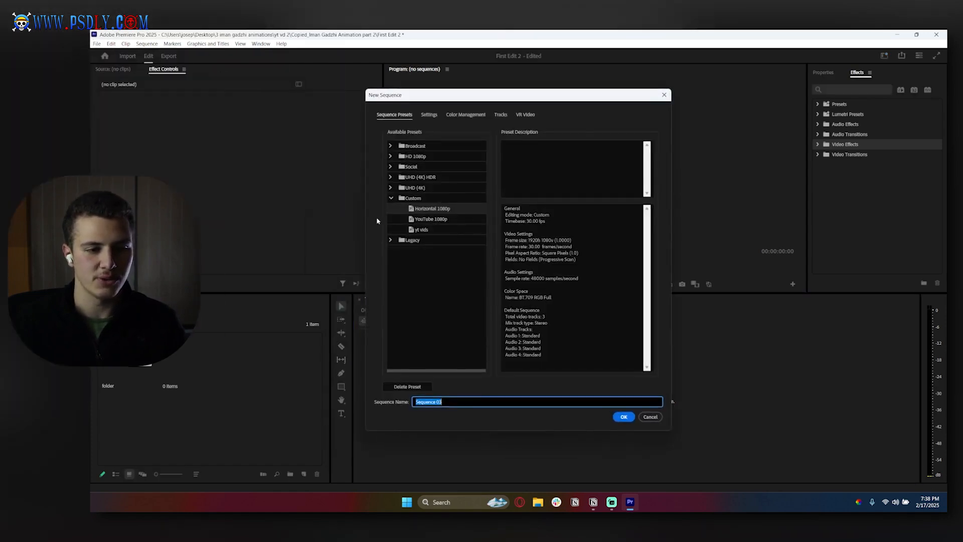
double_click(424, 209)
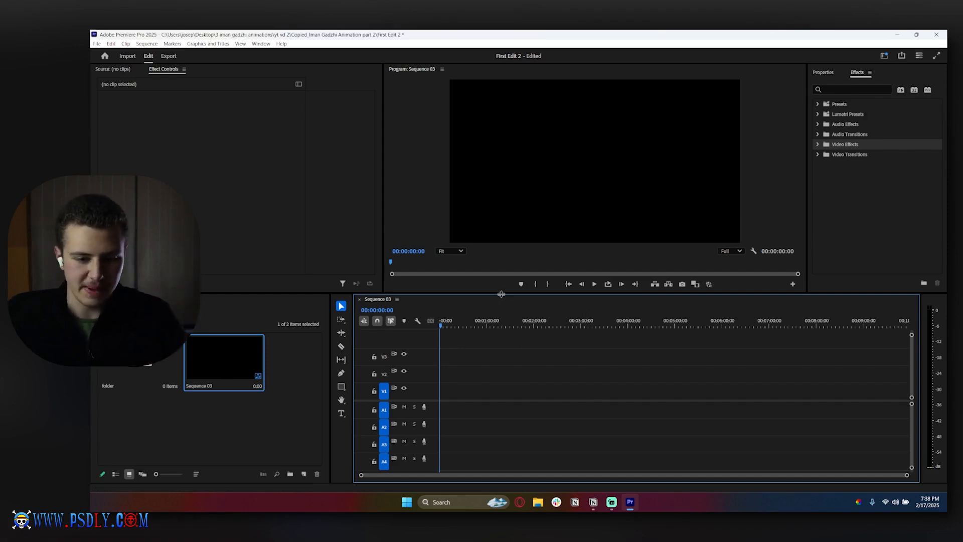
Enlarge the timeline area, increase the video tracks' height, and zoom in on the time ruler.
drag(503, 297, 493, 235)
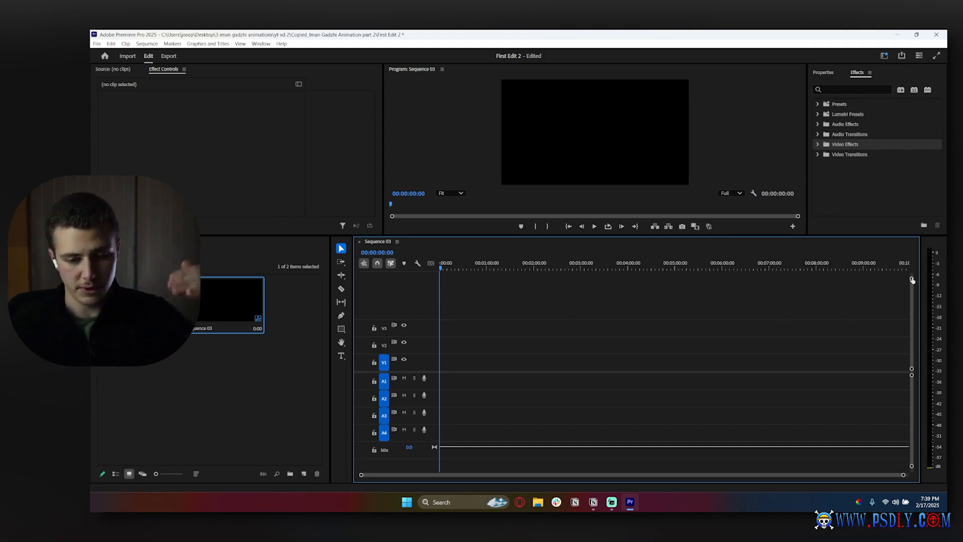
drag(912, 280, 914, 269)
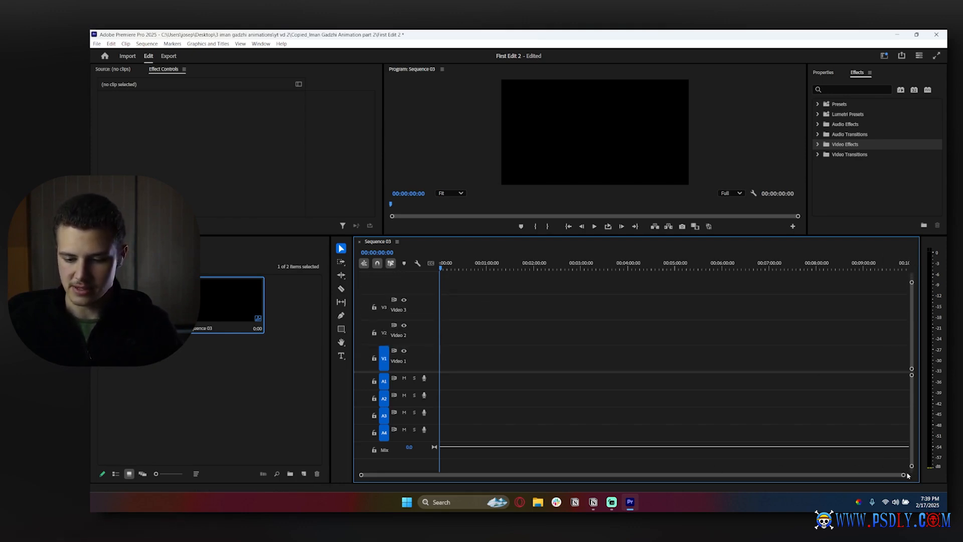
drag(905, 476, 712, 476)
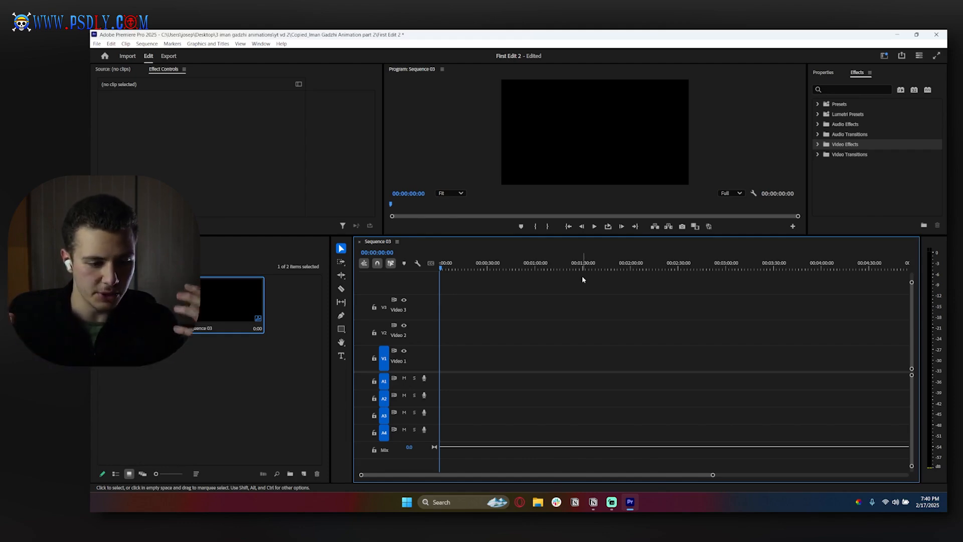
click(538, 502)
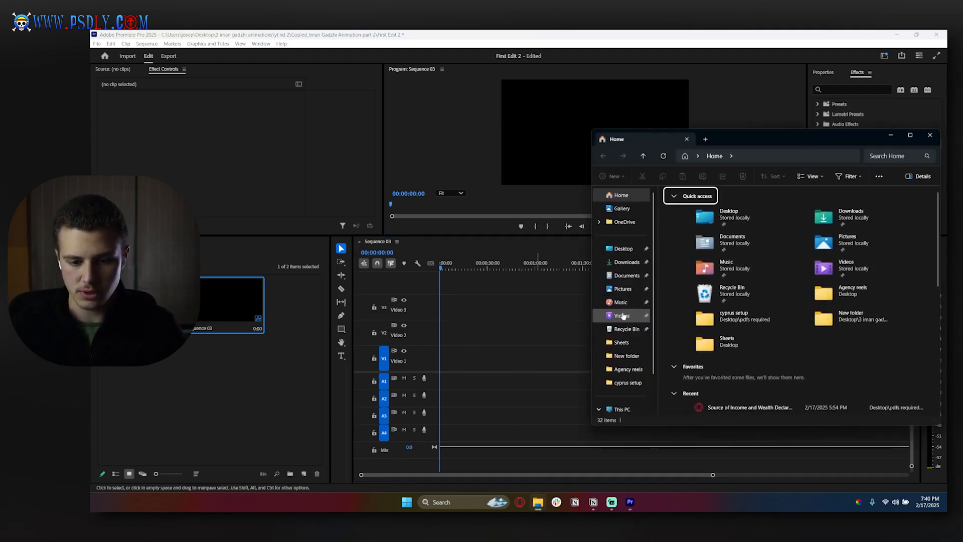
click(622, 249)
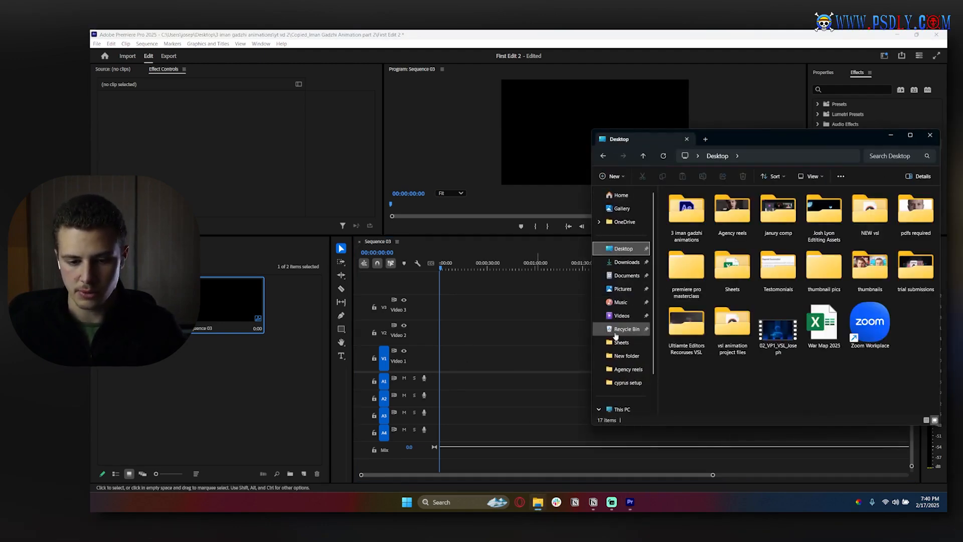
click(622, 315)
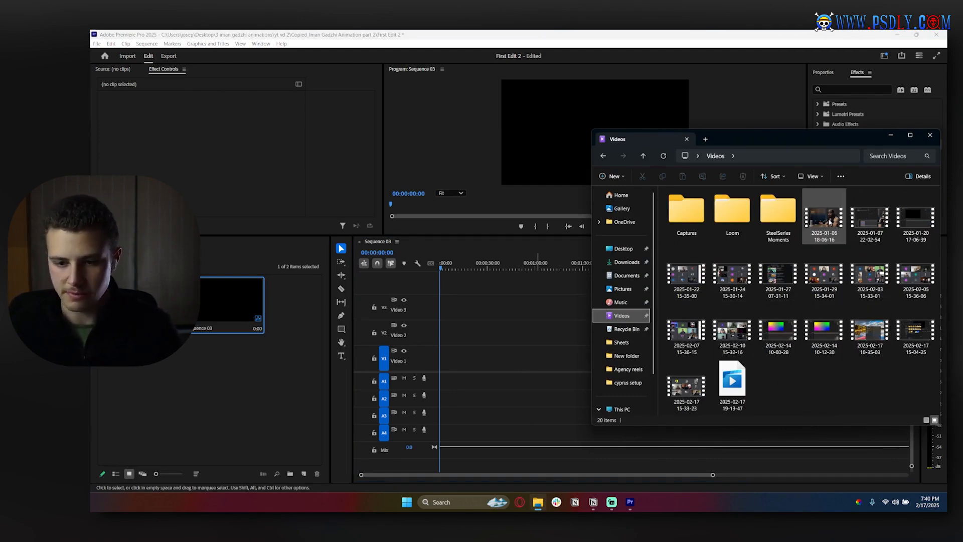
drag(830, 223, 232, 379)
click(260, 378)
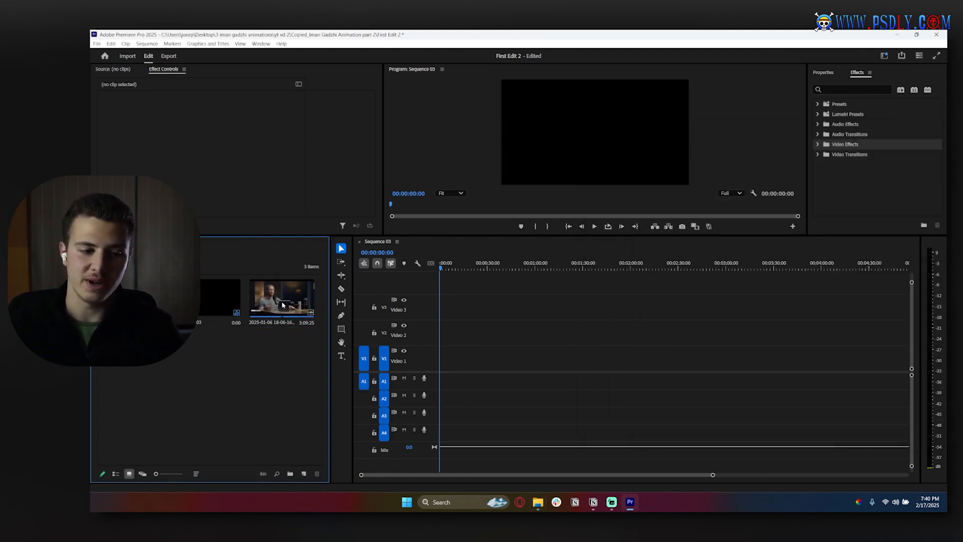
Place the imported video on Video 1 and Audio 1, aligned to the very start of the sequence.
drag(284, 303, 436, 363)
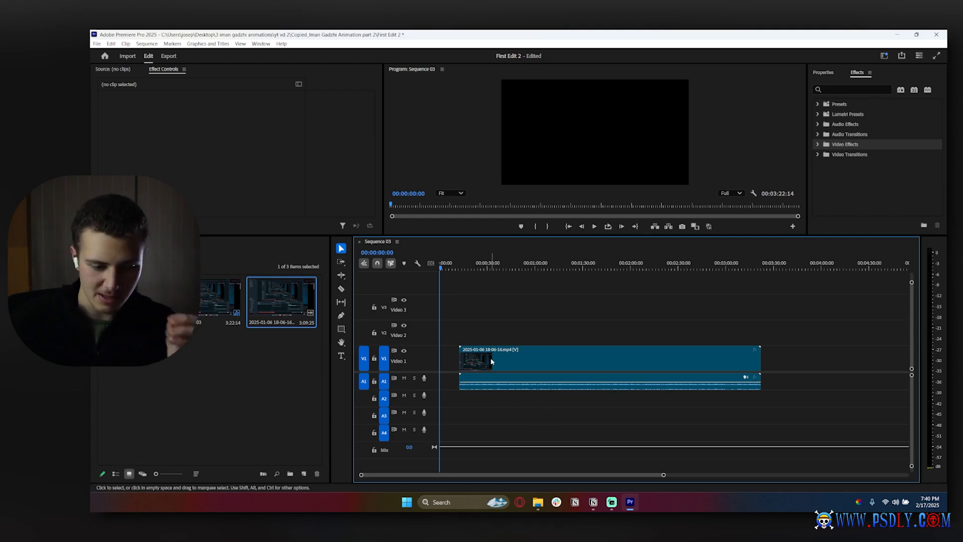
drag(491, 360, 455, 364)
click(505, 344)
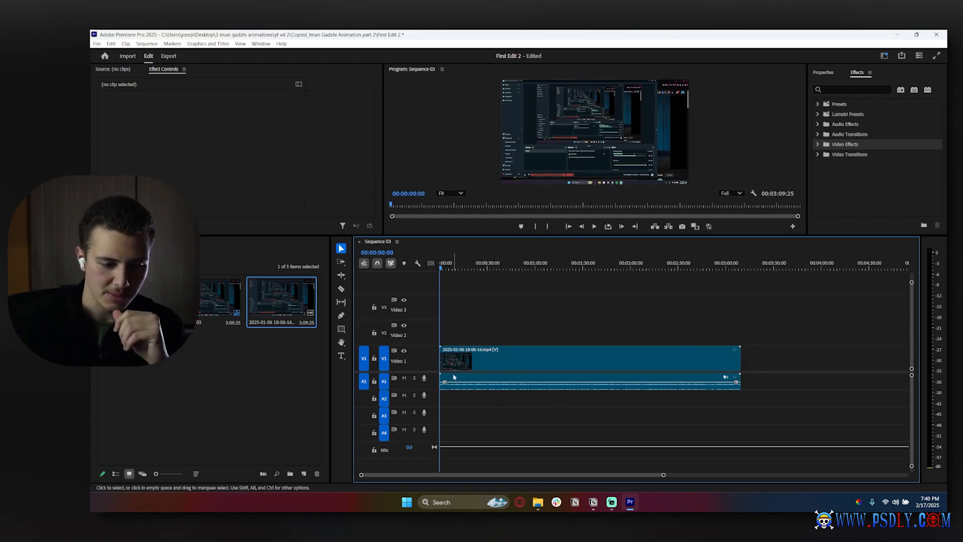
Play the opening seconds of the sequence while enlarging the Program monitor, and stop playback.
click(595, 226)
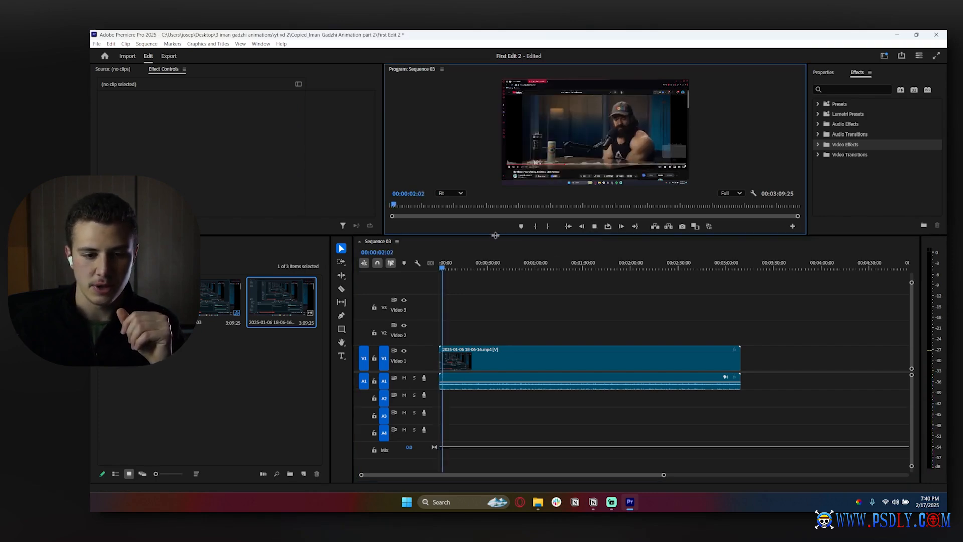
drag(490, 234, 489, 279)
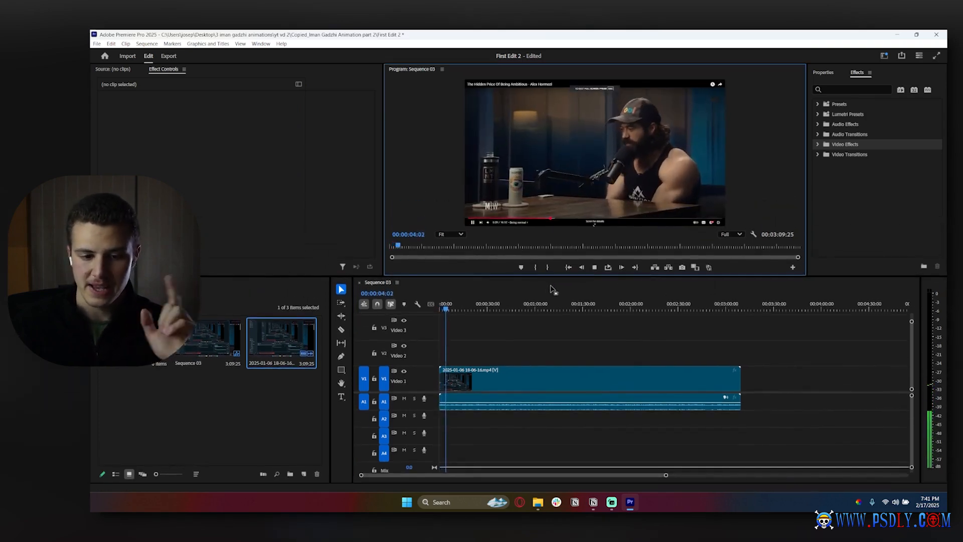
click(595, 267)
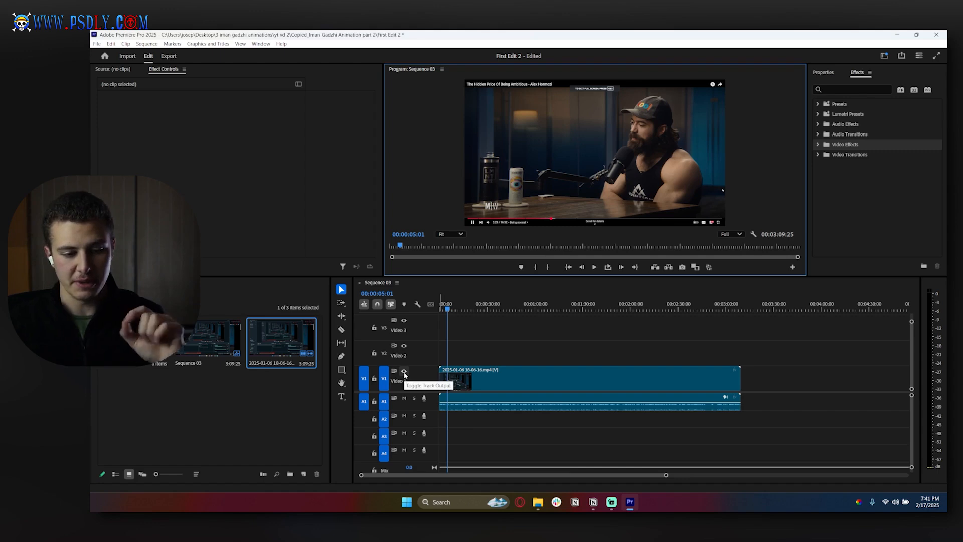
During playback, turn Video 1's track output off and back on, and mute and unmute Audio 1.
click(404, 371)
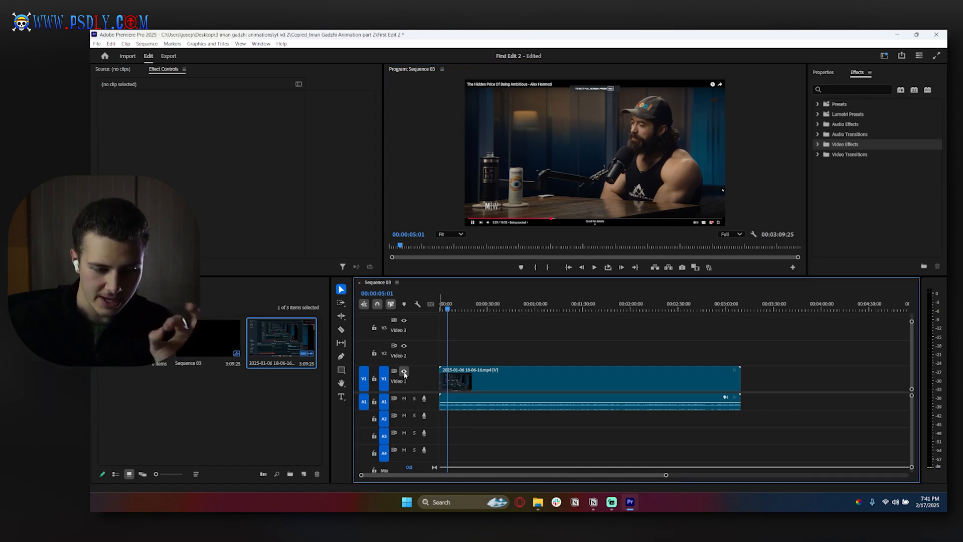
click(596, 267)
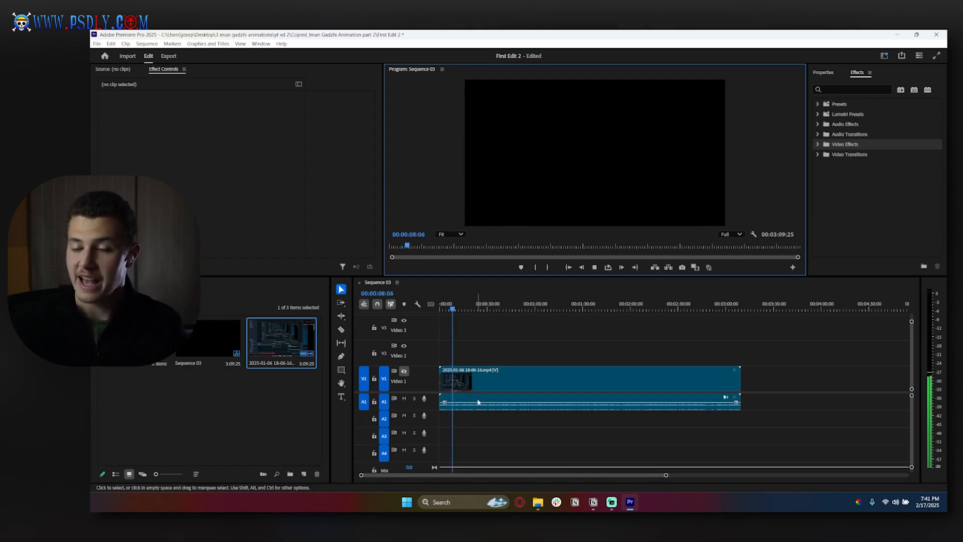
click(405, 372)
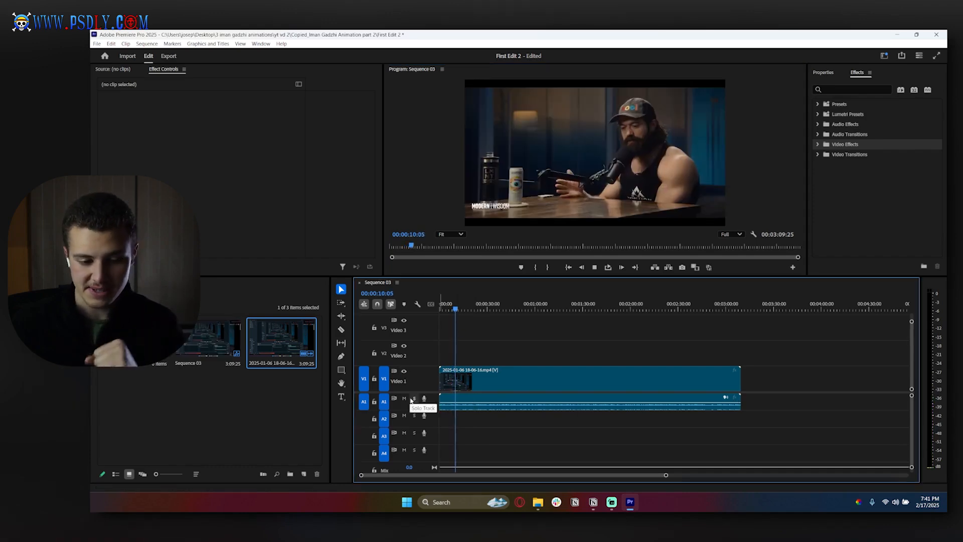
click(405, 398)
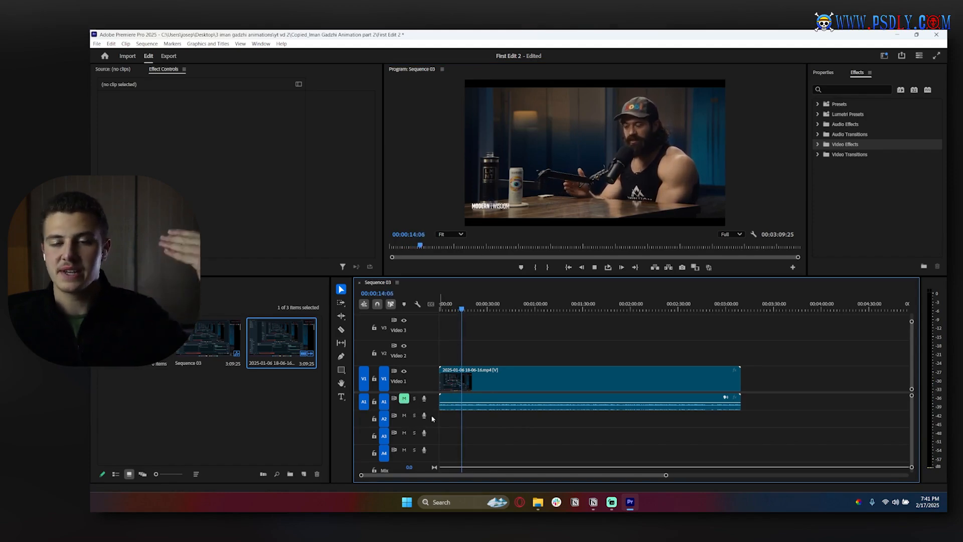
click(405, 399)
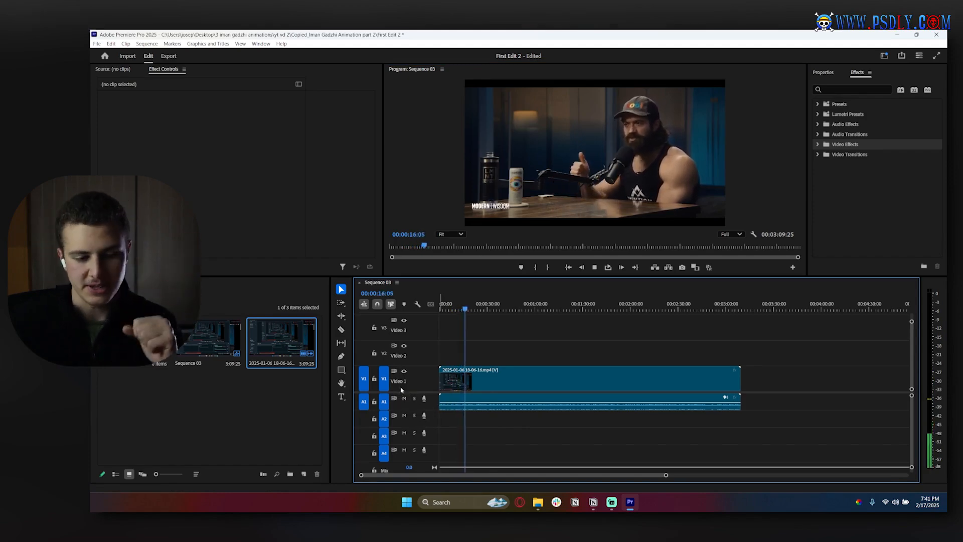
Hide Video 1 and mute Audio 1, and move the clip's video up to Video 2.
click(404, 370)
click(405, 398)
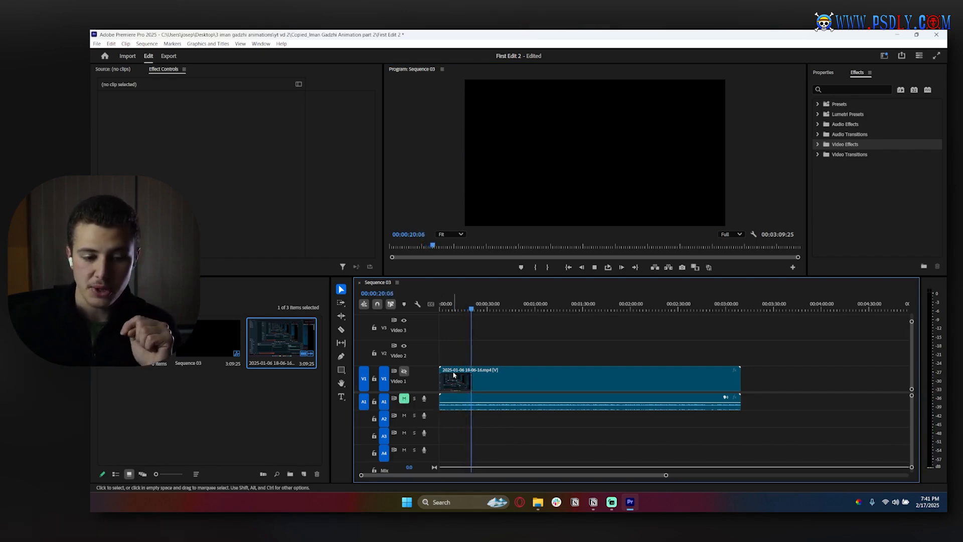
drag(454, 375, 454, 349)
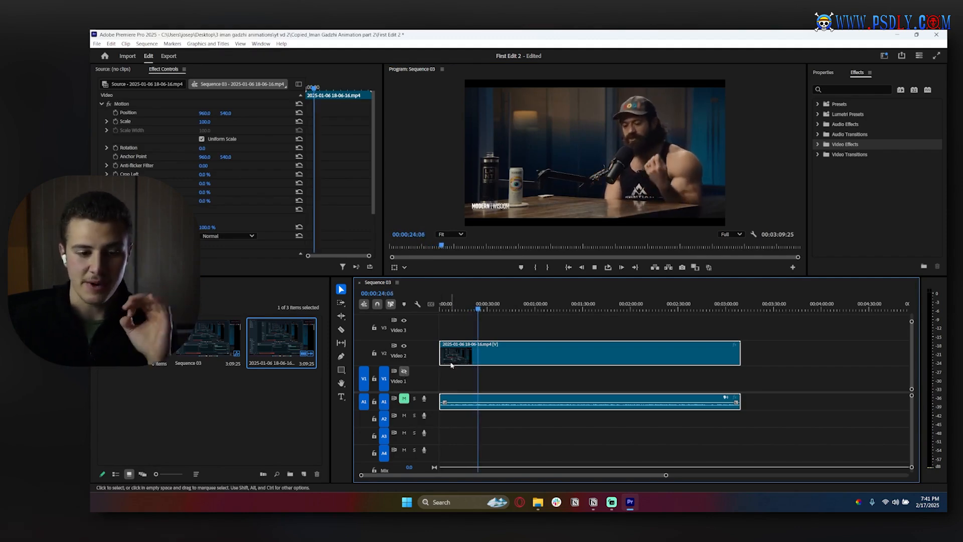
Return the clip's video to Video 1, restore output on Video 1 and Audio 1, and deselect the clip.
drag(451, 364, 460, 402)
click(404, 399)
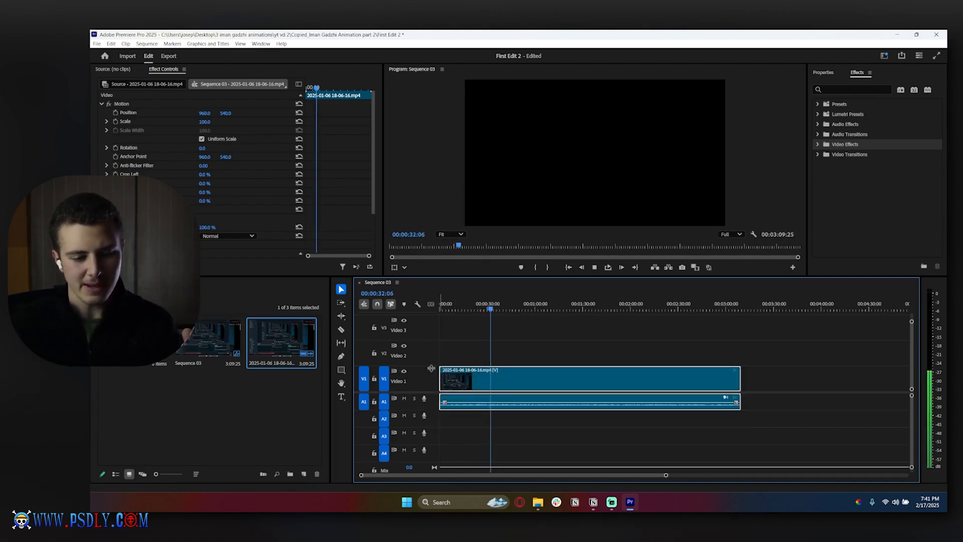
click(484, 351)
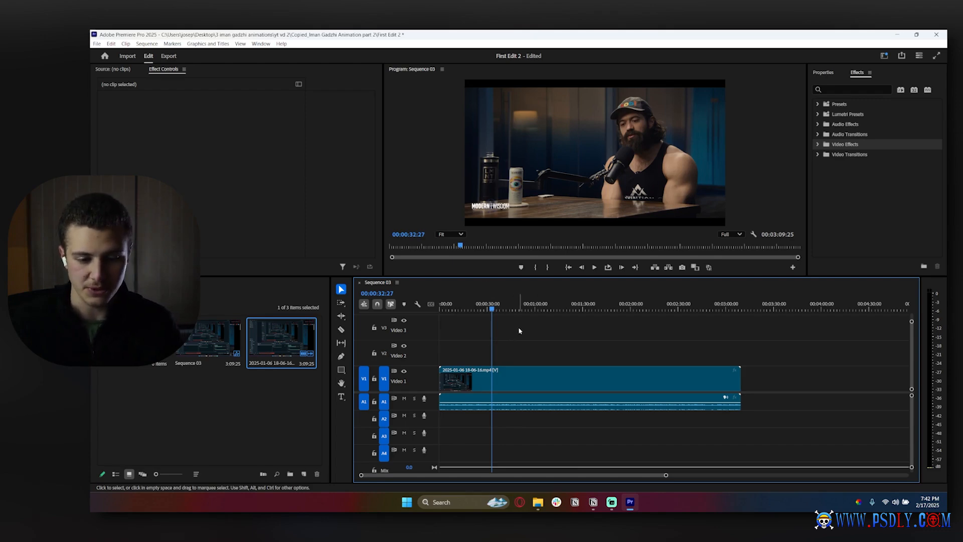
Switch to File Explorer and place DSC02548 from the Desktop folder thumbnail pics > latest best ones on Video 2, beyond the main clip's end.
click(538, 502)
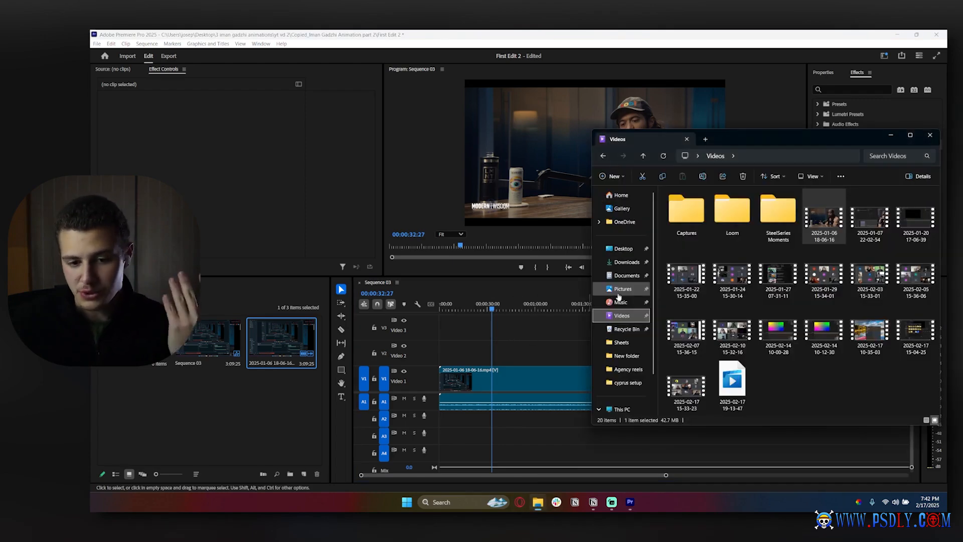
click(624, 248)
drag(751, 143, 275, 80)
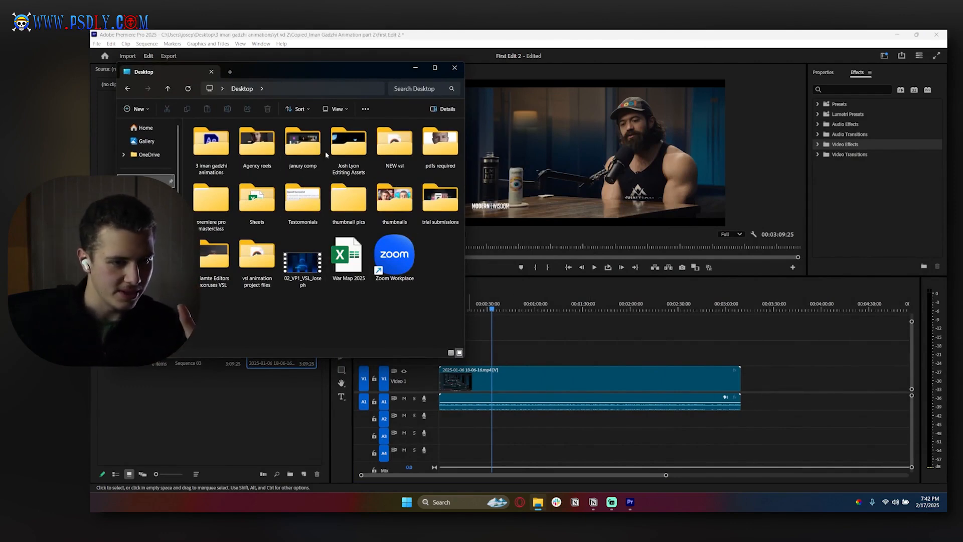
click(437, 155)
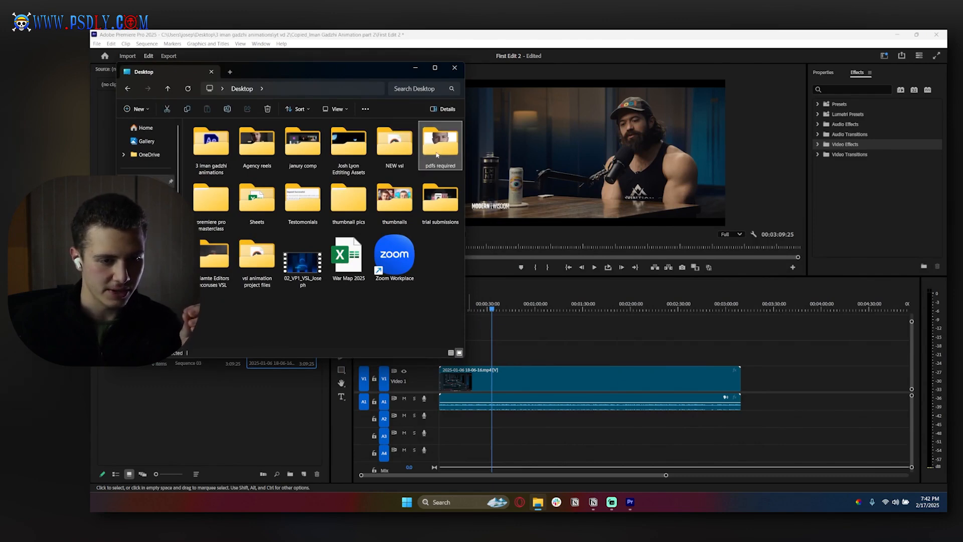
double_click(342, 205)
double_click(228, 161)
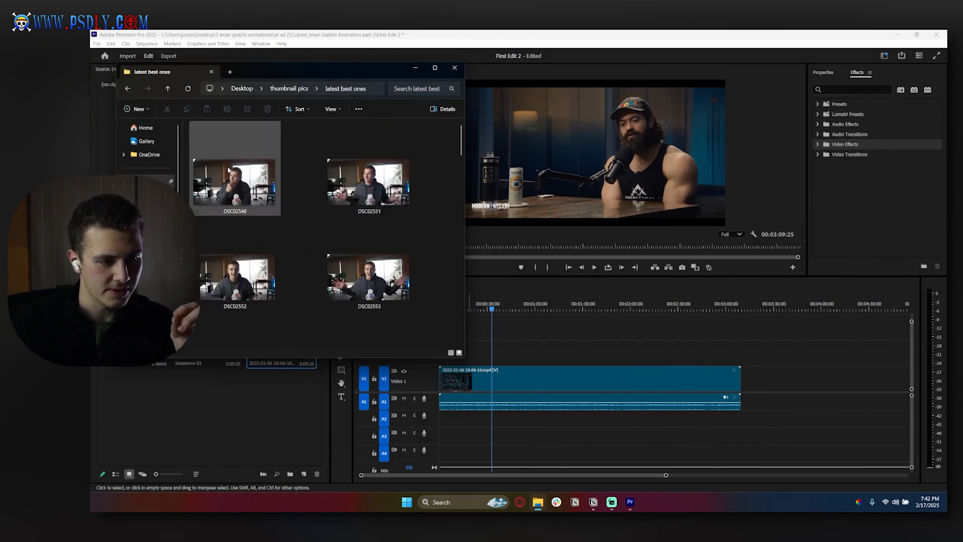
drag(273, 191, 766, 354)
click(455, 69)
Place the Artlist Original audio file from the Desktop's vsl animation project files folder on Audio 2, beneath the still image.
click(538, 502)
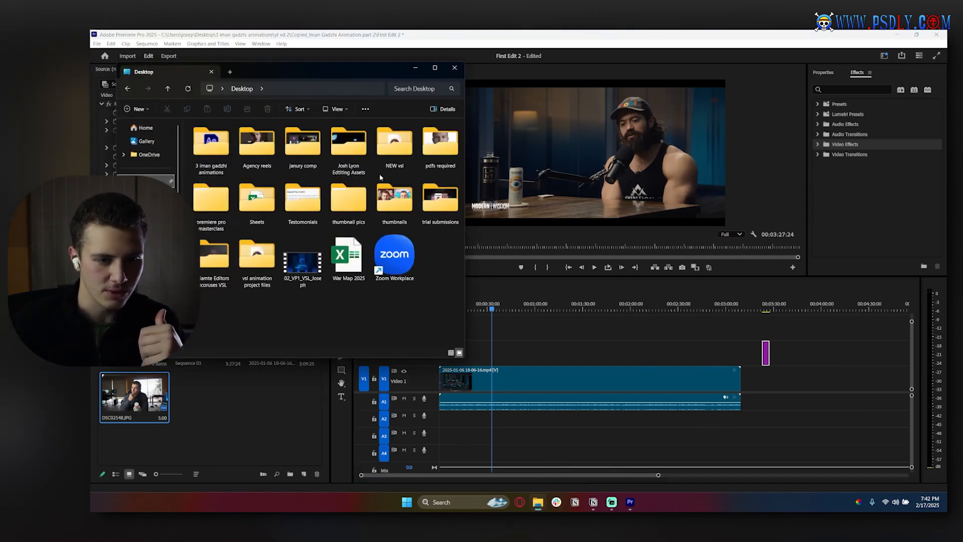
click(261, 253)
double_click(261, 253)
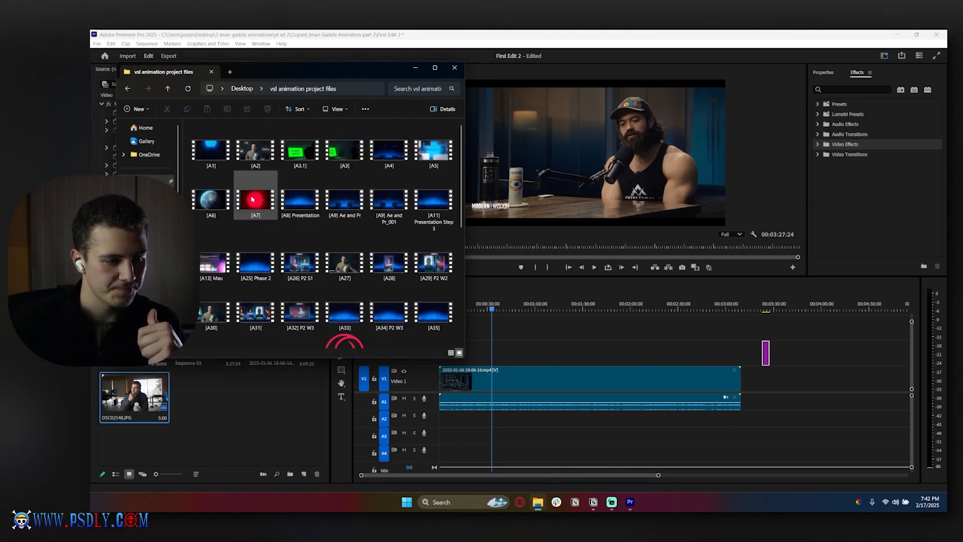
scroll(301, 226, down, 5)
drag(300, 173, 763, 419)
click(764, 419)
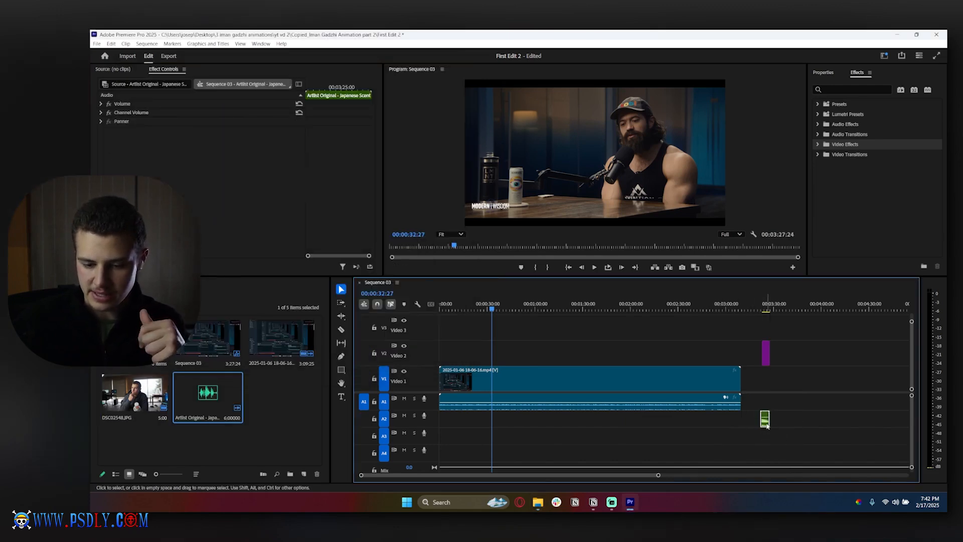
Copy the timeline's audio and image clips into the project bin, and delete the duplicate bin items.
drag(766, 418, 281, 396)
drag(764, 353, 192, 438)
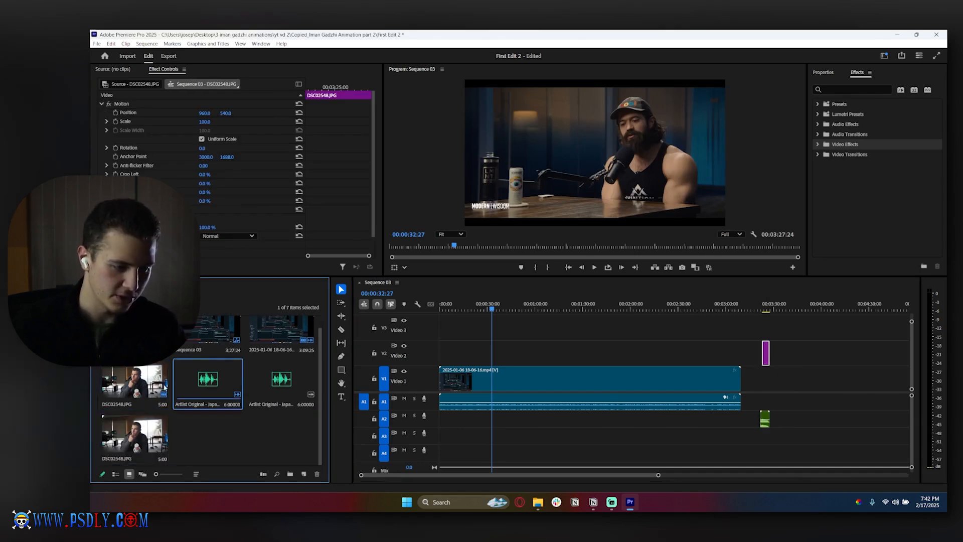
click(301, 391)
key(Delete)
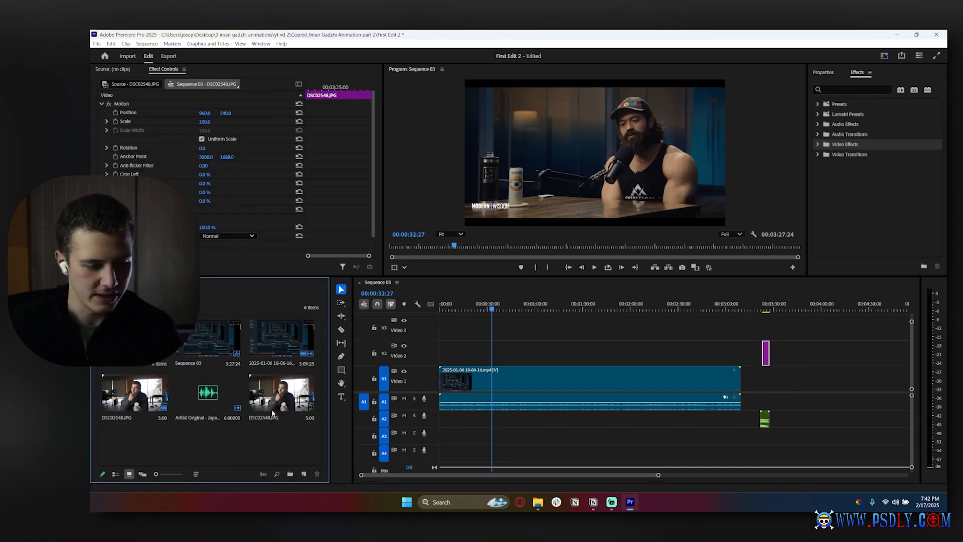
click(301, 392)
key(Delete)
Delete the image and short audio clip from the timeline, and place them again from the project bin on Video 2 and Audio 2.
drag(816, 344, 744, 454)
key(Delete)
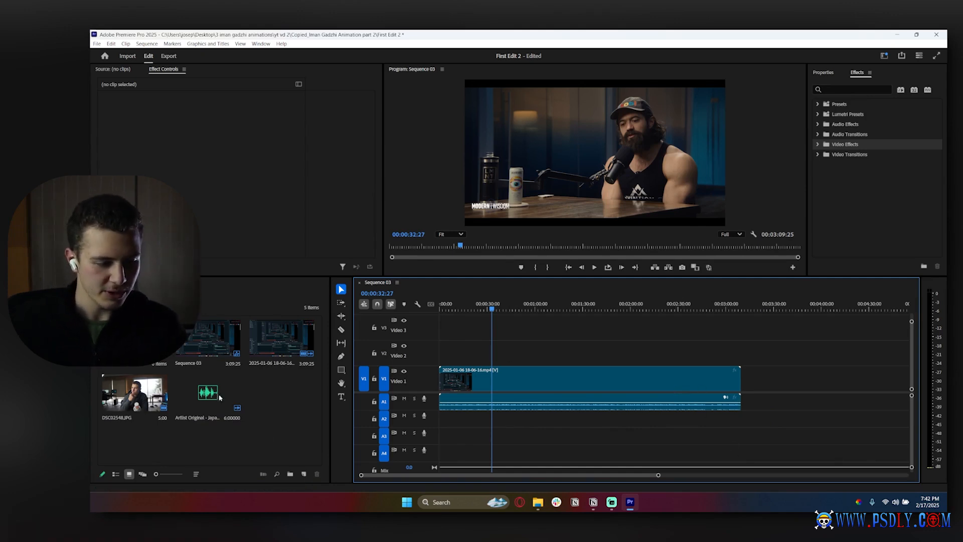
drag(205, 399, 747, 427)
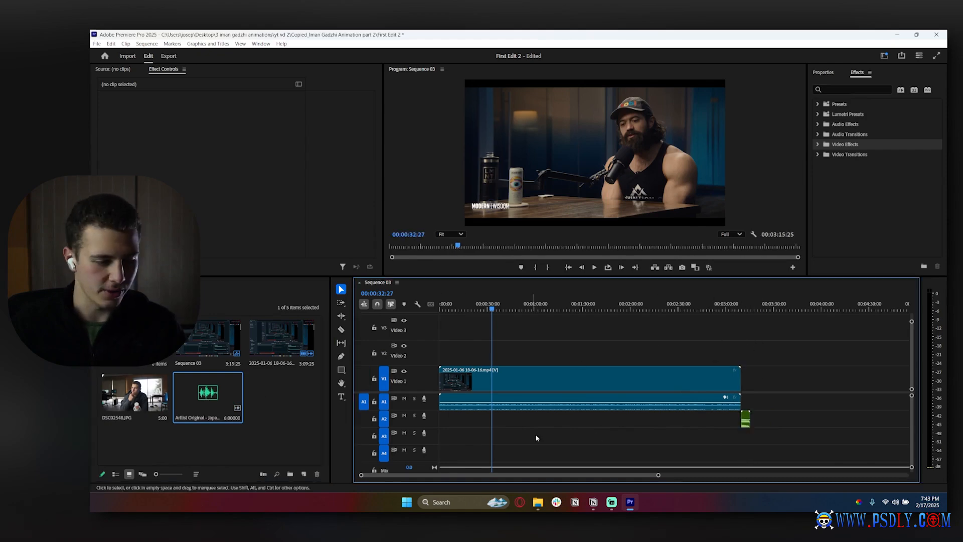
drag(131, 394, 775, 356)
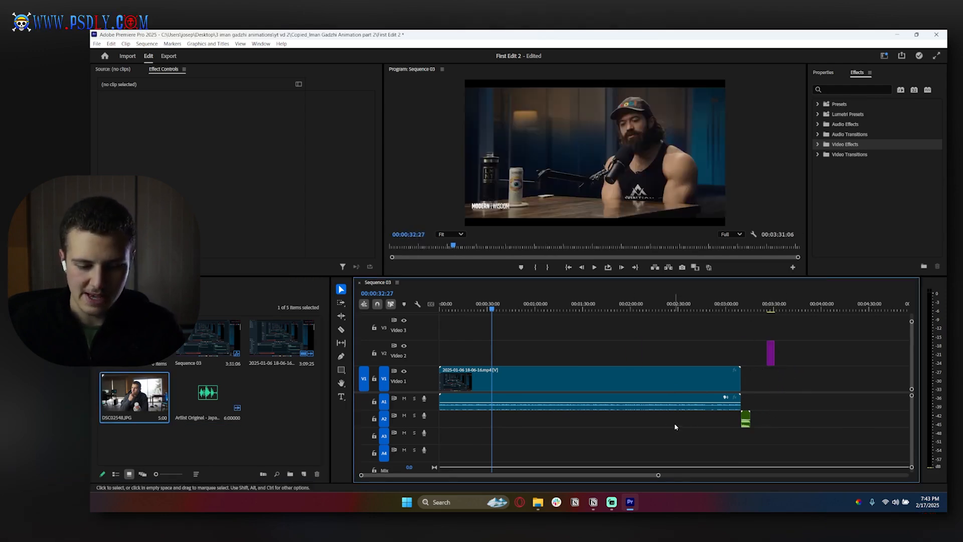
Undo the repeated placement of the image and audio, their timeline deletion, and the preceding bin changes.
key(ctrl+z)
key(ctrl+z)
key(ctrl+z)
key(ctrl+z)
key(ctrl+z)
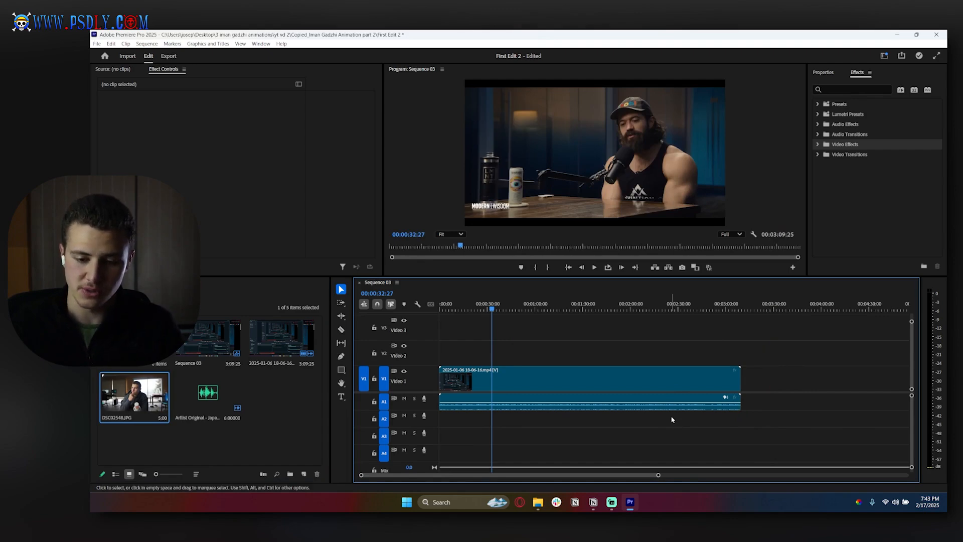
key(ctrl+z)
key(ctrl+z)
key(ctrl+z)
key(ctrl+z)
key(ctrl+z)
key(ctrl+z)
key(ctrl+z)
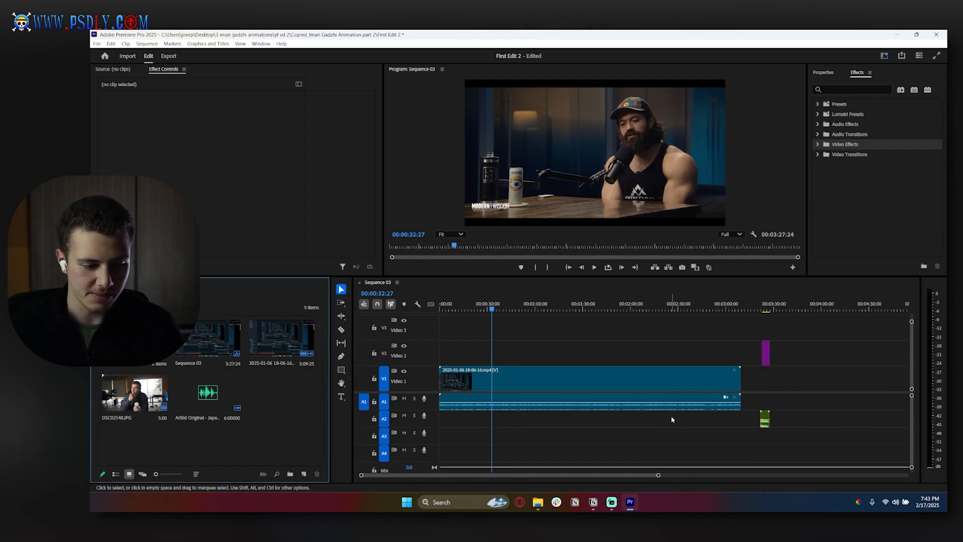
Undo the image and audio imports, the track output changes and the footage import, back to an empty Sequence 03.
key(ctrl+z)
key(ctrl+z)
key(ctrl+z)
key(ctrl+z)
key(ctrl+z)
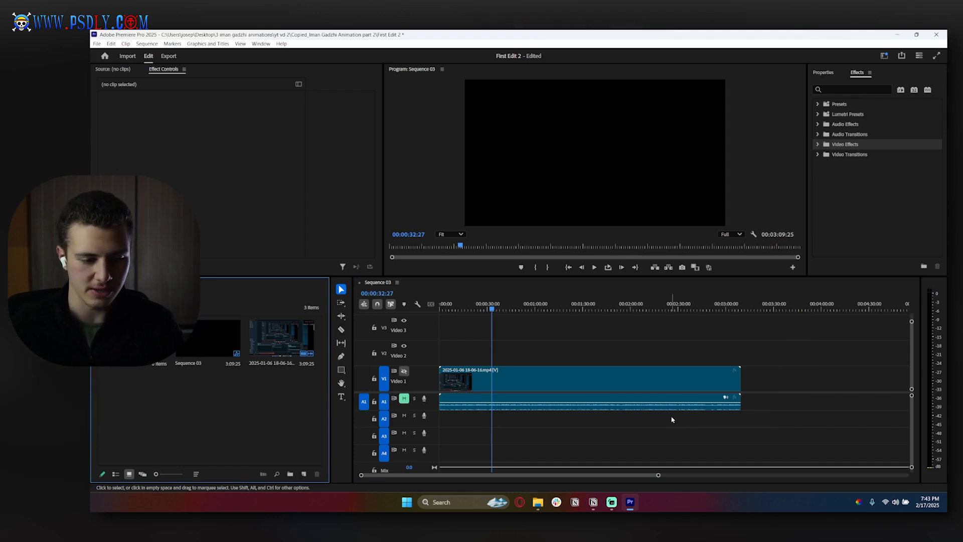
key(ctrl+z)
key(ctrl+z)
key(ctrl+z)
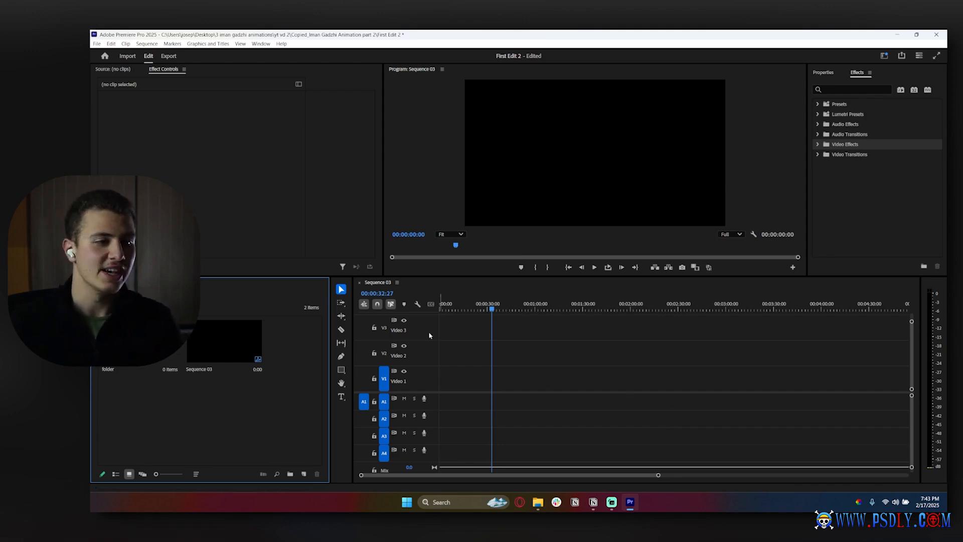
click(198, 105)
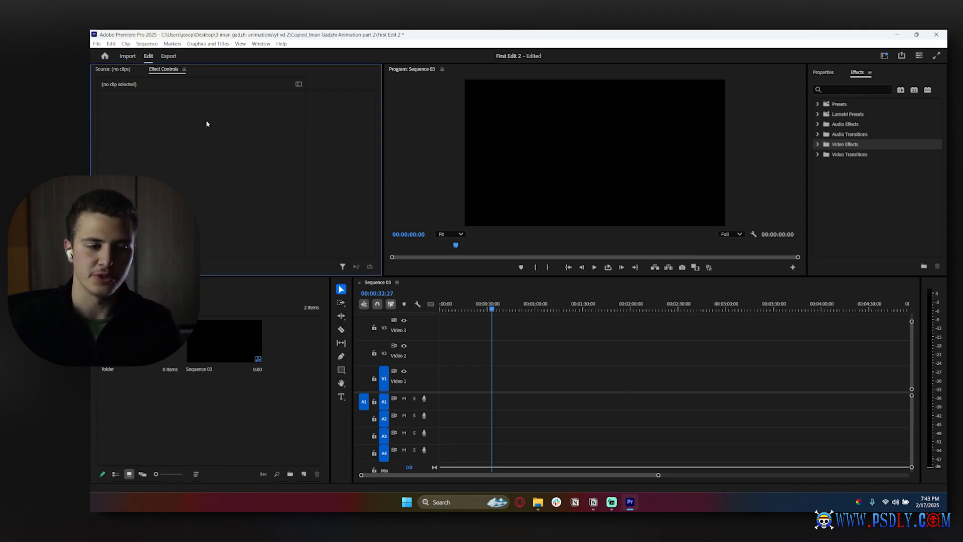